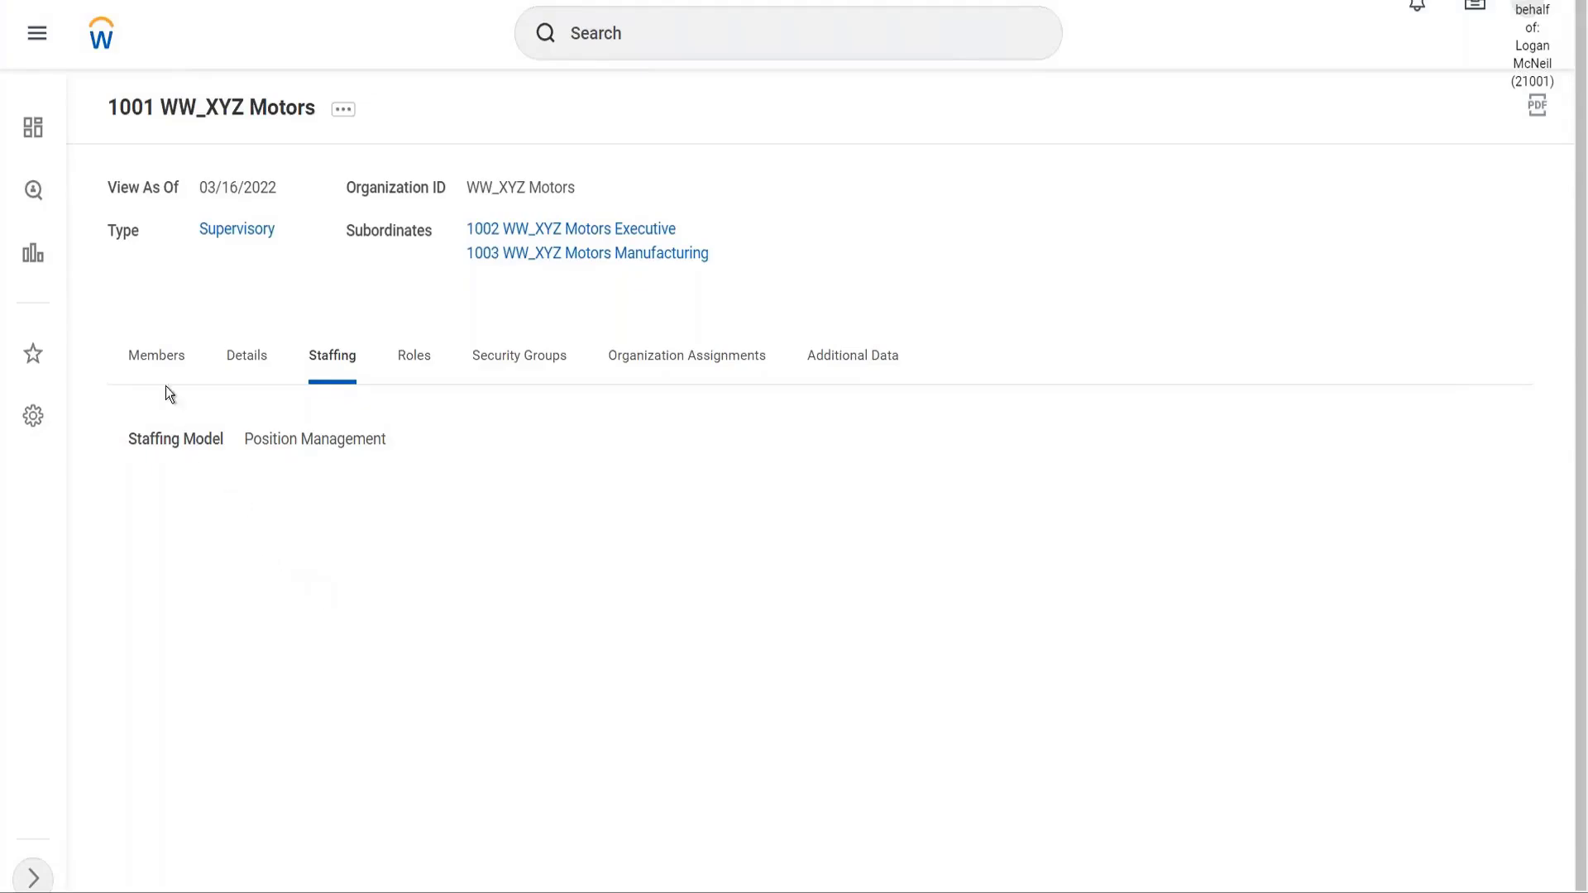
Compare 1001 WW_XYZ Motors' members and Position Management staffing, then open 1002 WW_XYZ Motors Executive
left_click(161, 359)
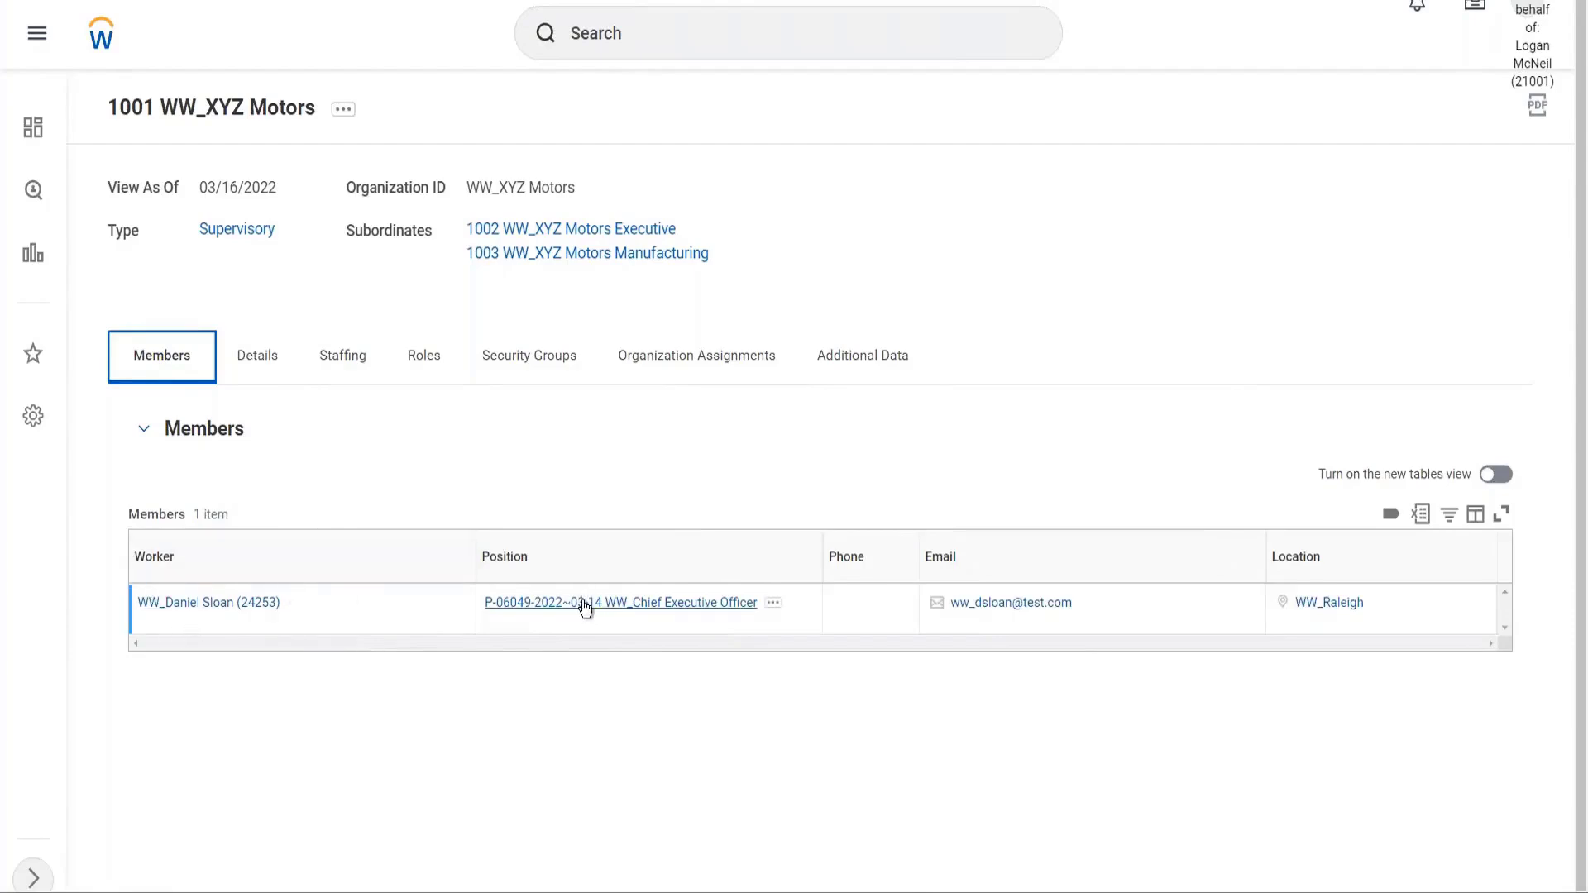
left_click(341, 357)
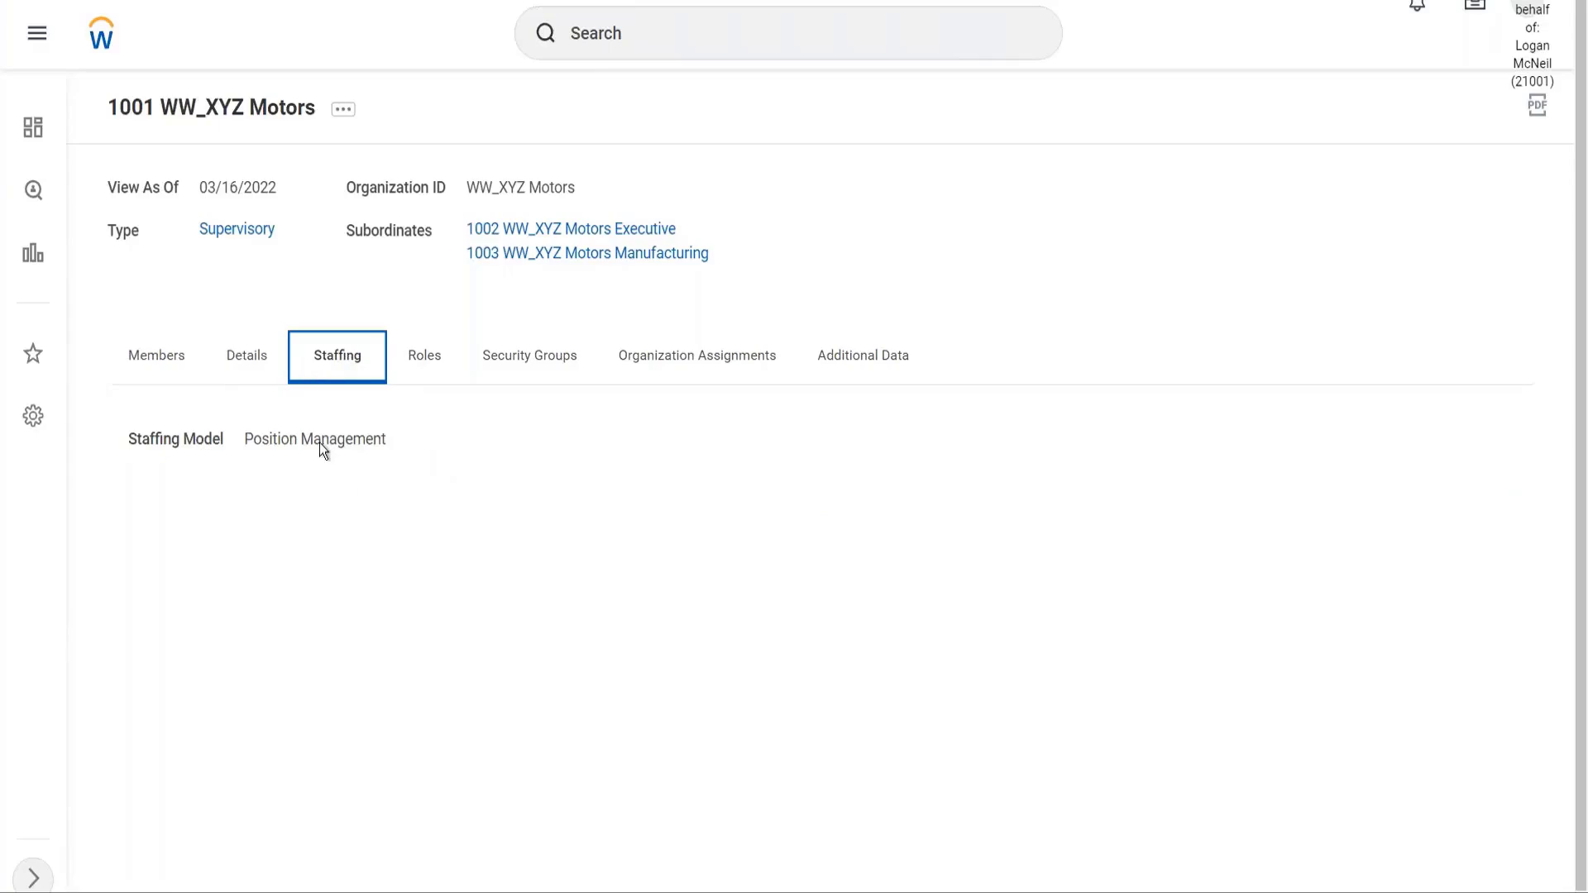
left_click(165, 362)
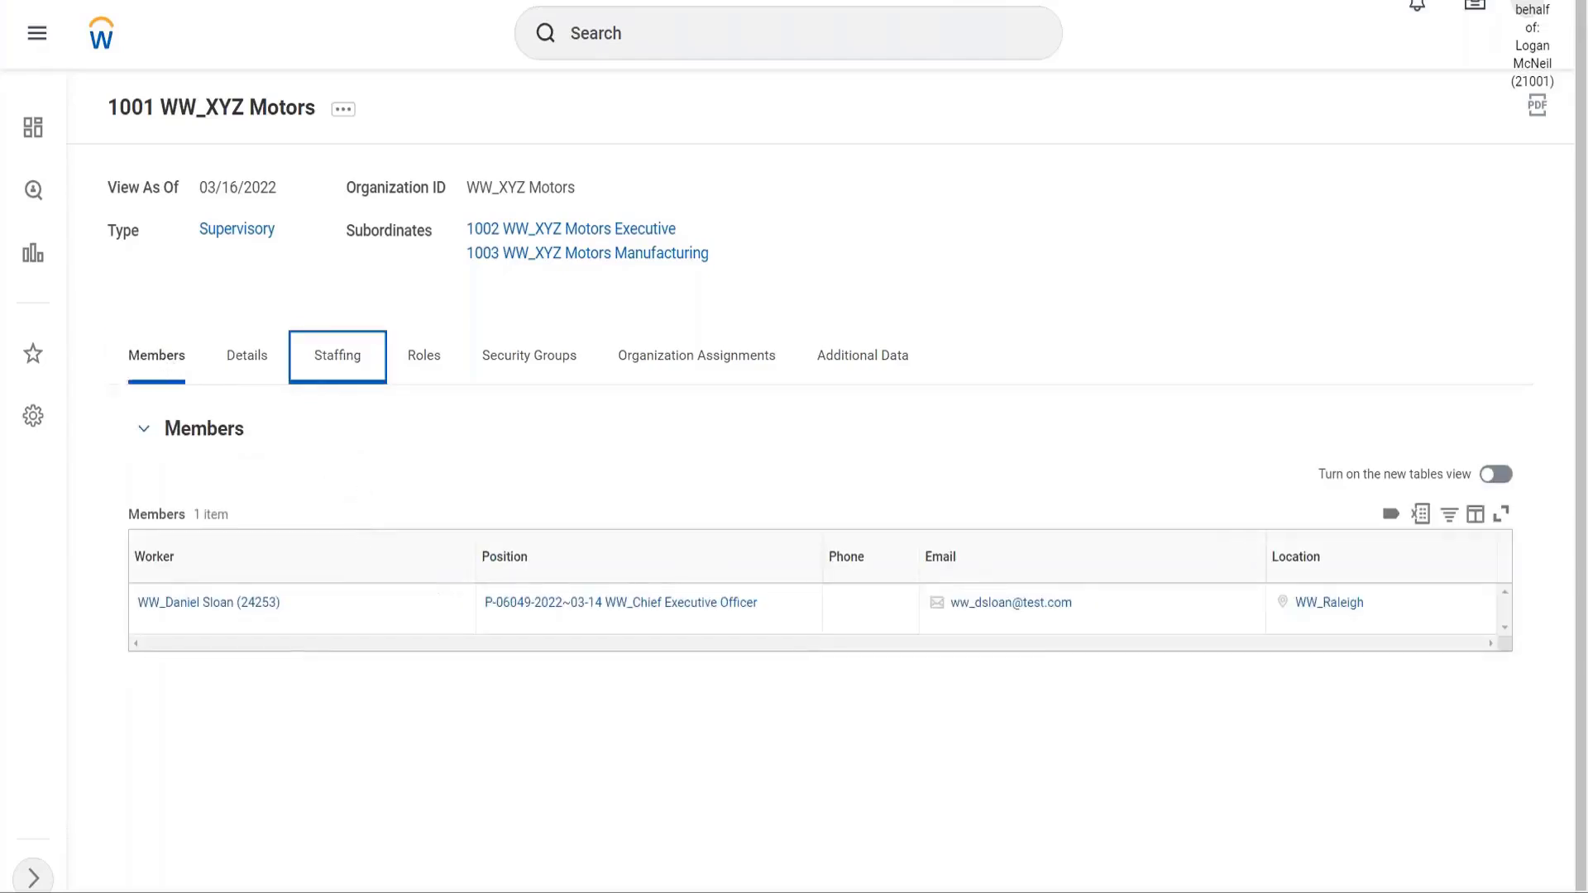
left_click(342, 355)
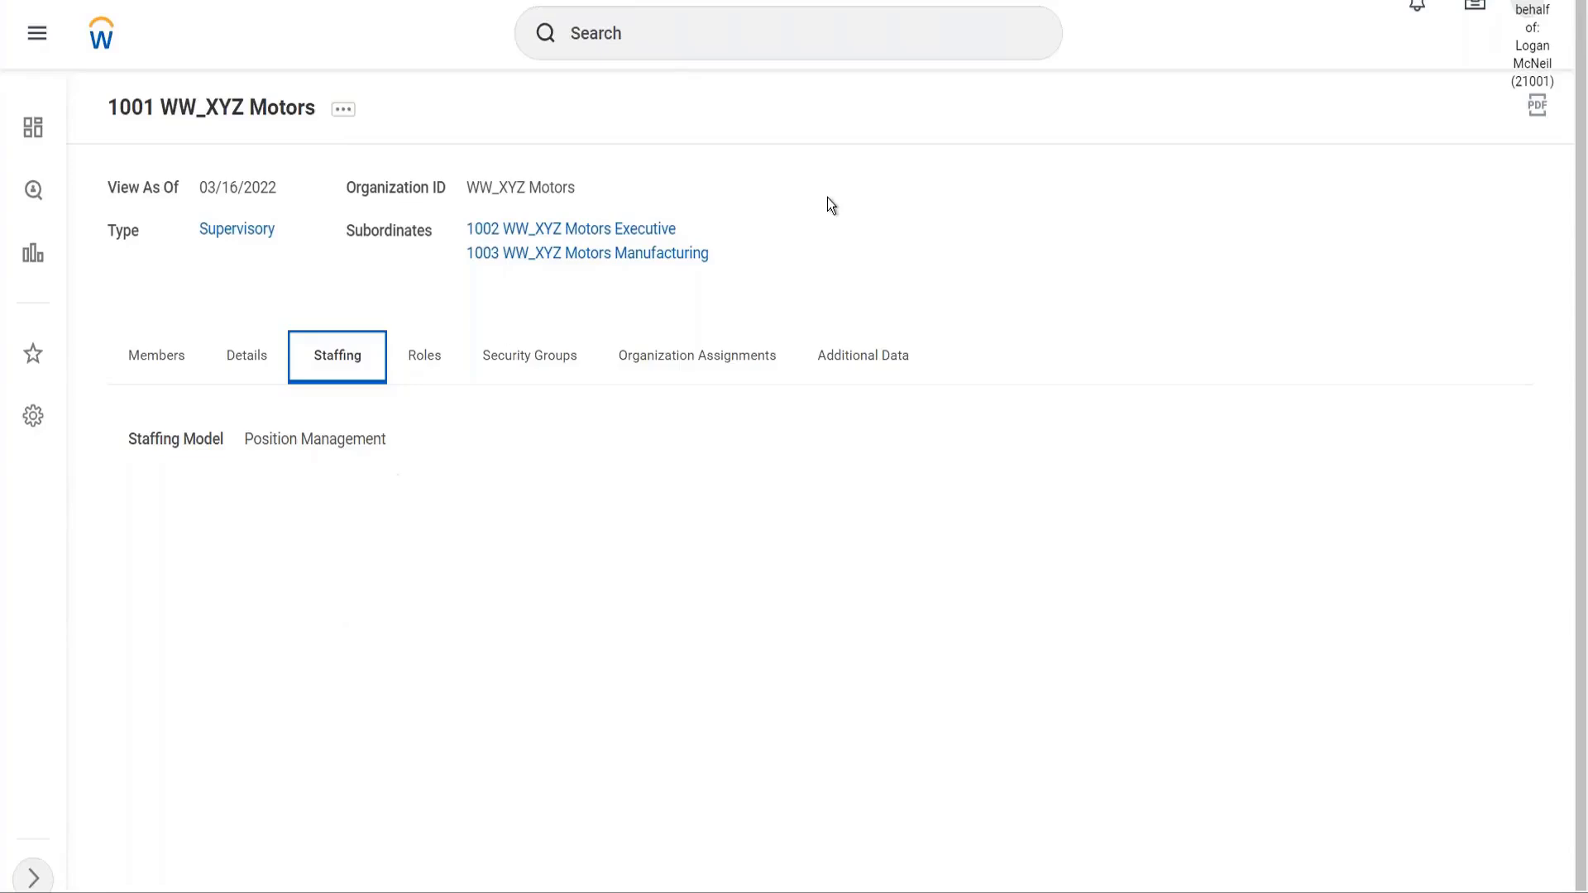
left_click(592, 236)
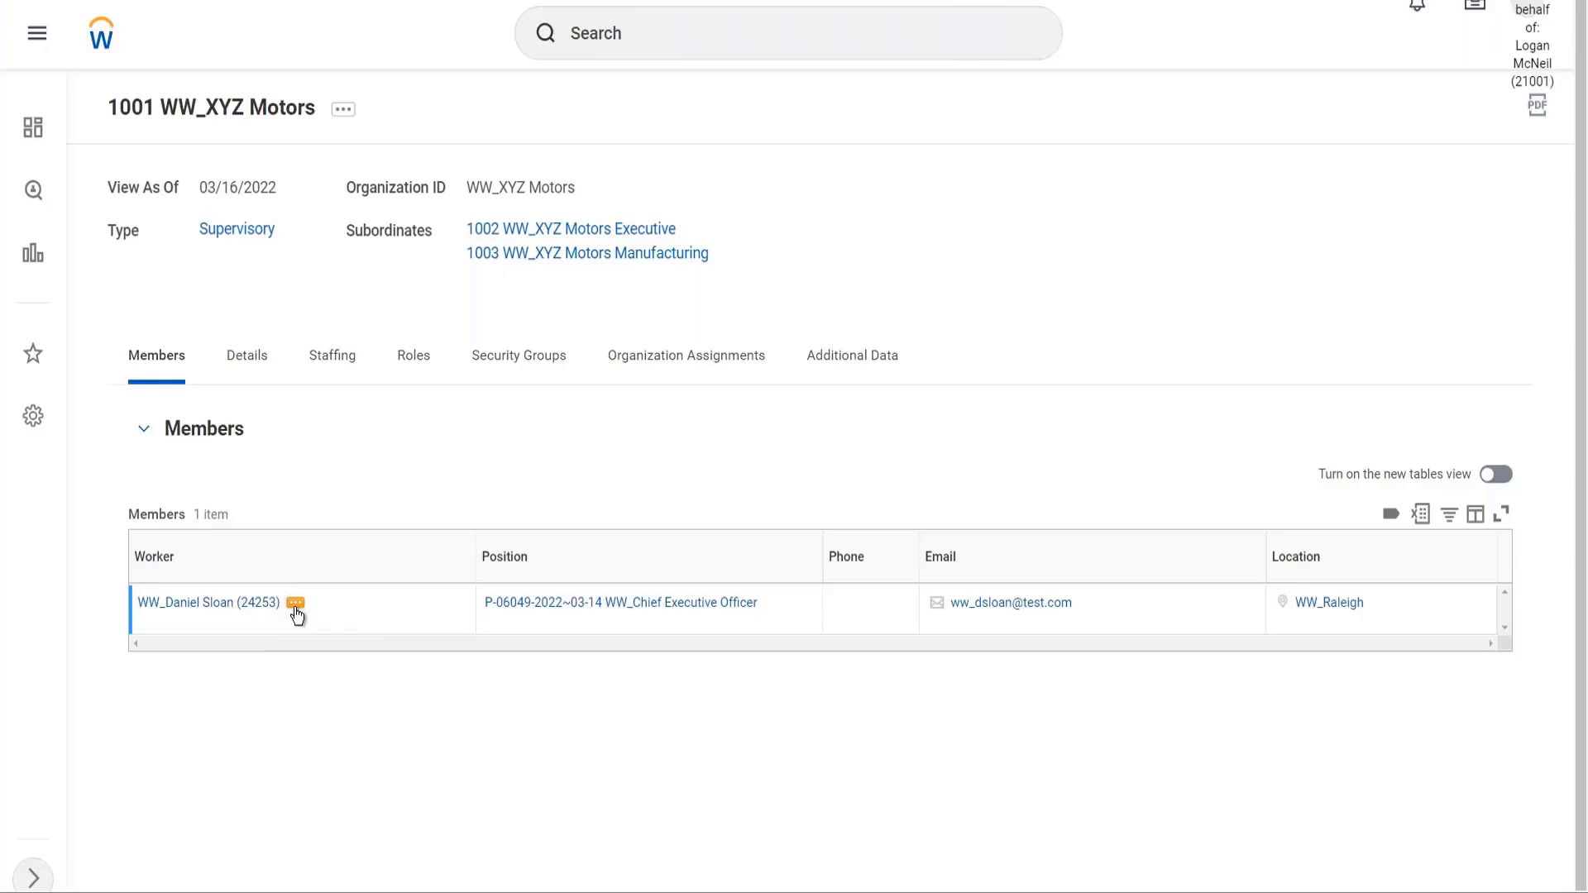
Recheck 1001's staffing model, return to Members and target the Chief Executive Officer's actions
left_click(341, 355)
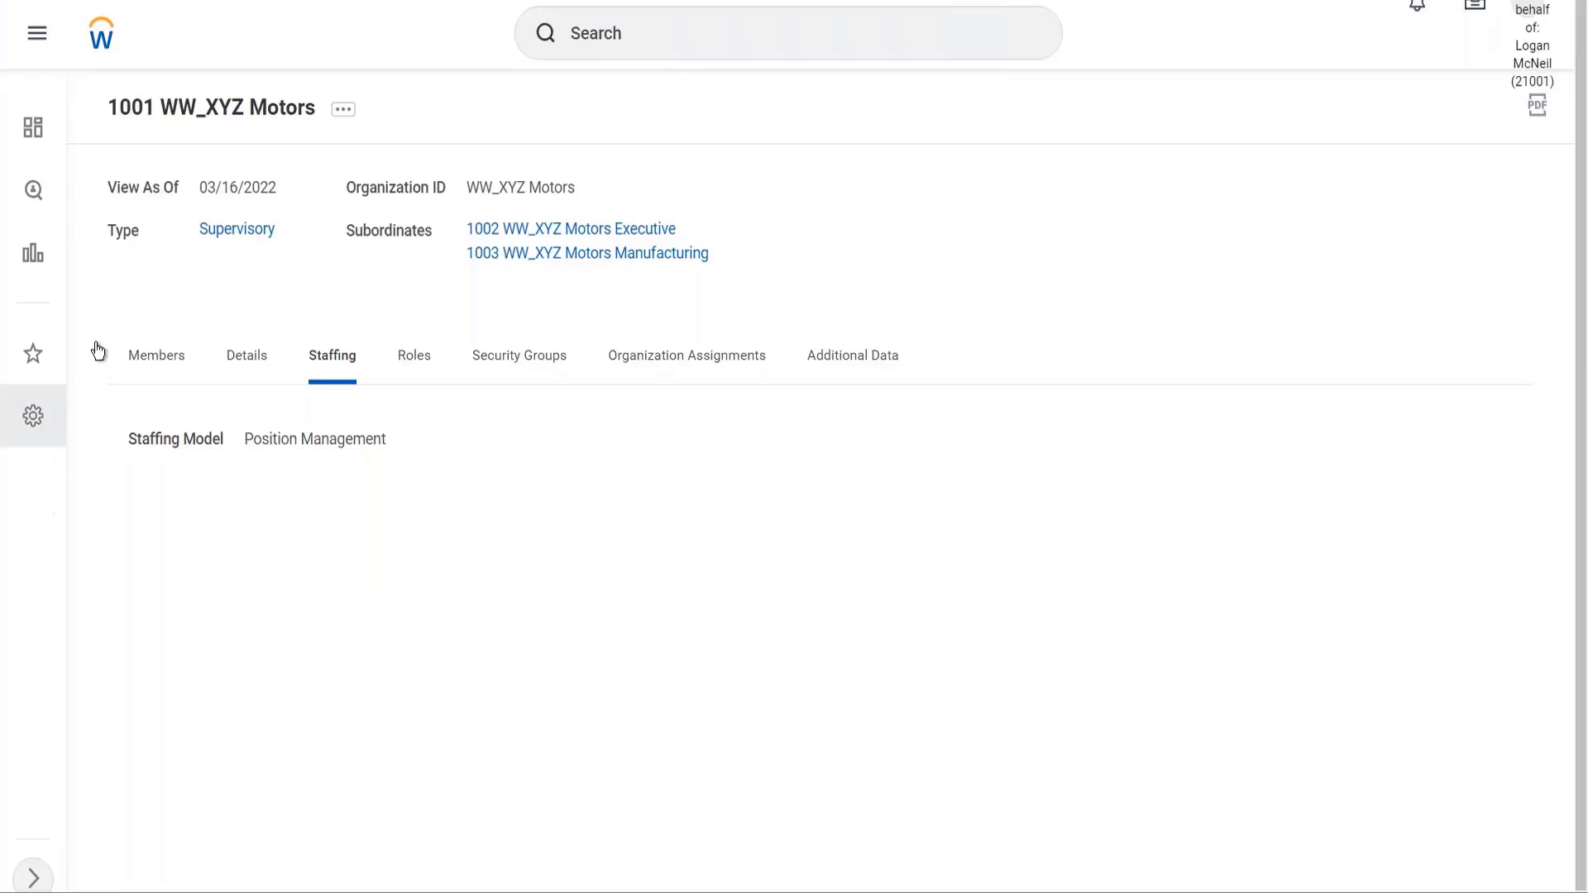
left_click(172, 365)
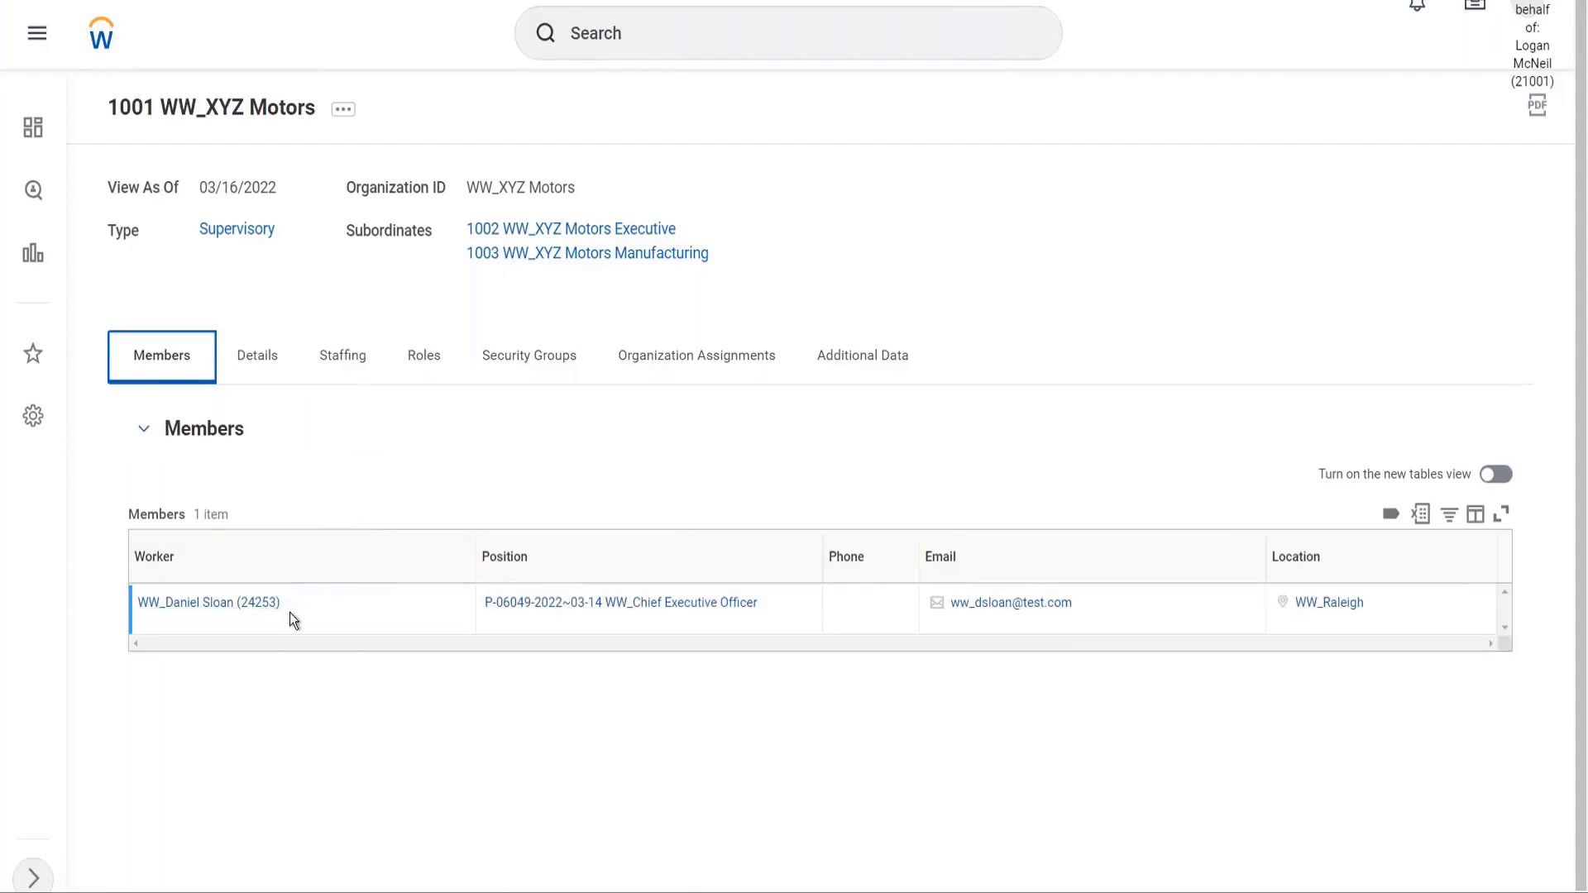
mouse_move(259, 613)
left_click(298, 606)
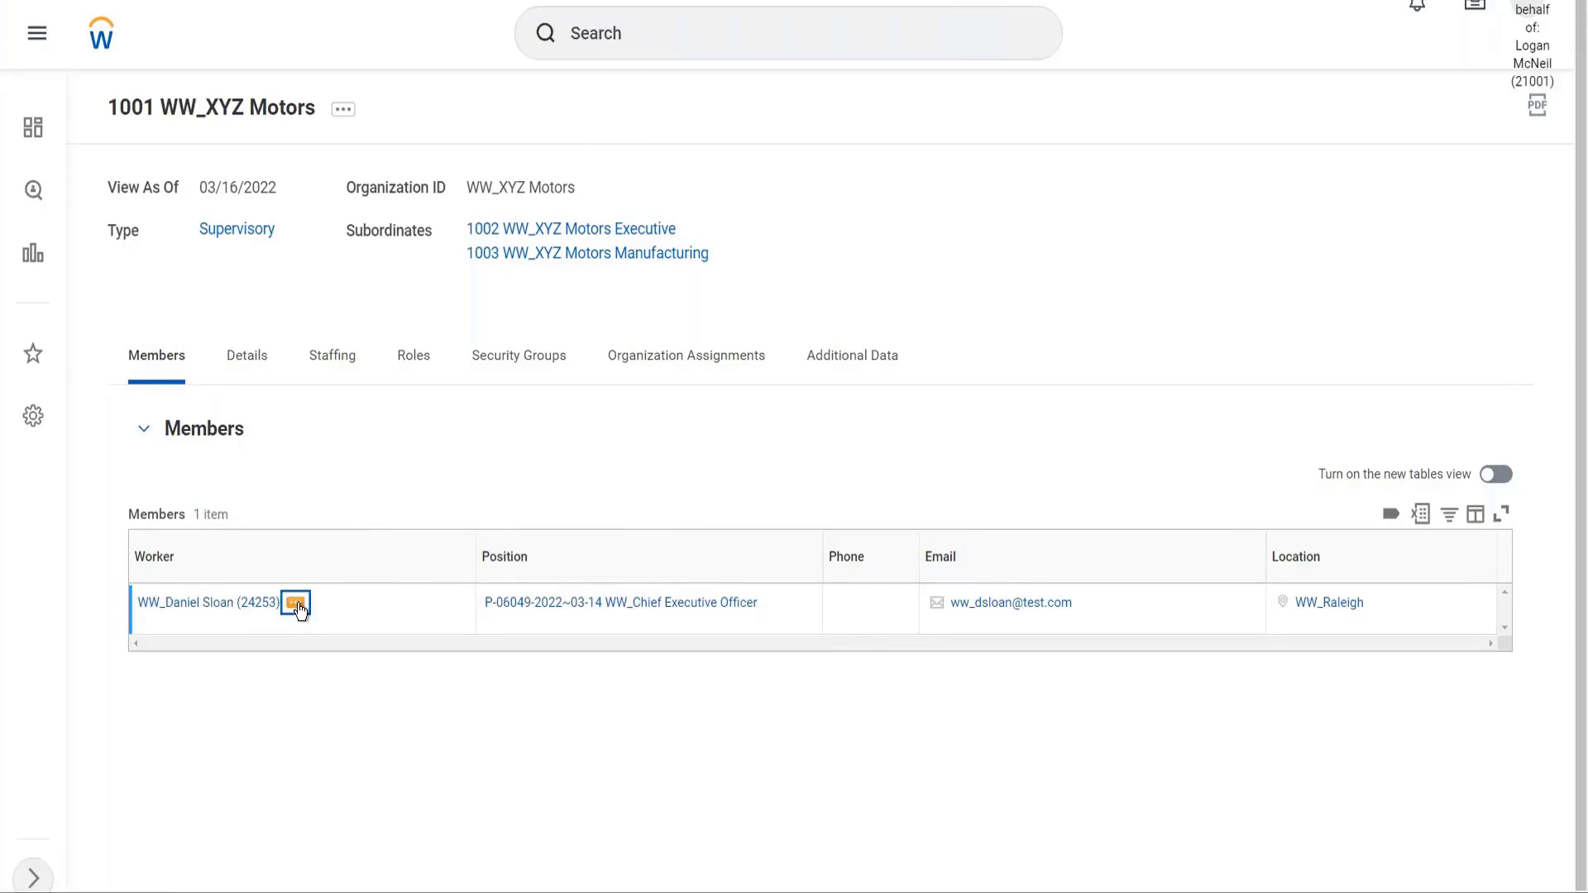
View the chief executive's worker history and open the completed Hire event's business process details
left_click(296, 607)
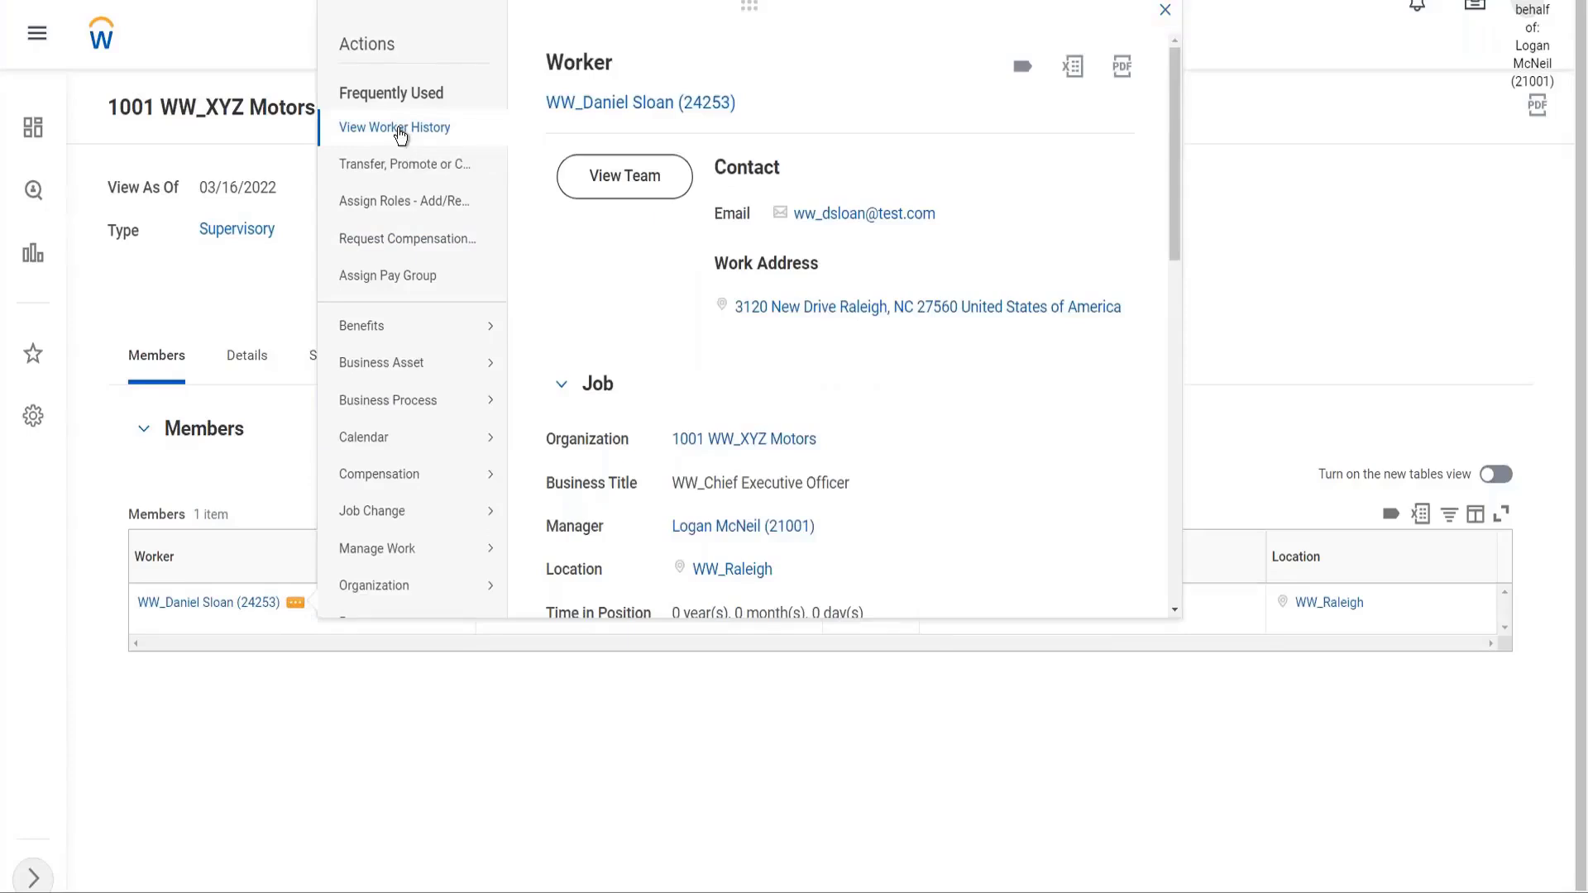
left_click(400, 128)
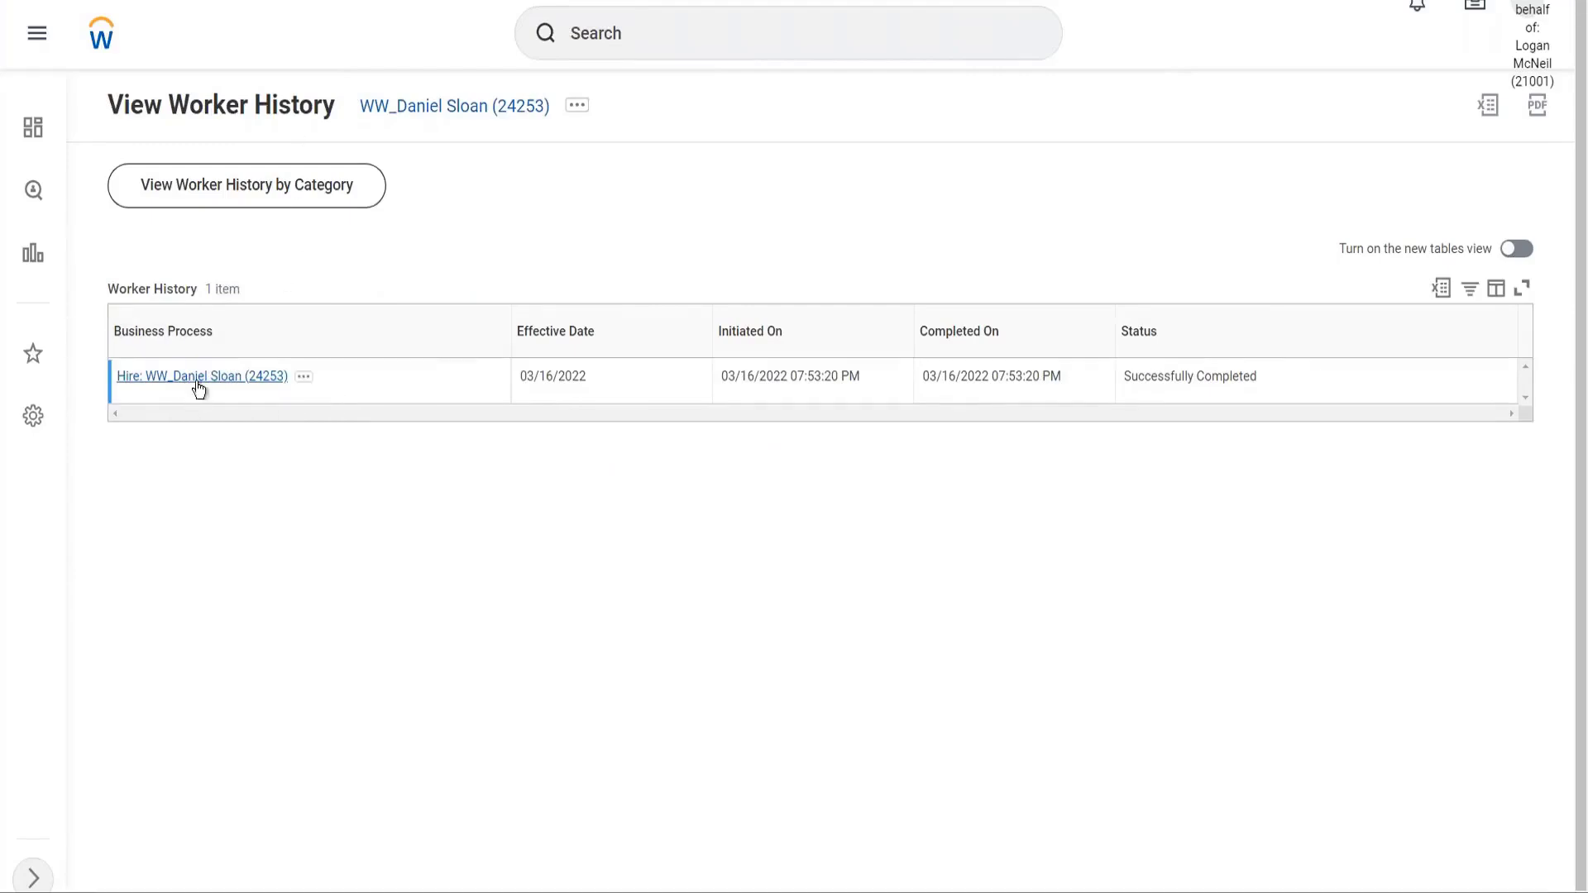
left_click(303, 378)
mouse_move(400, 499)
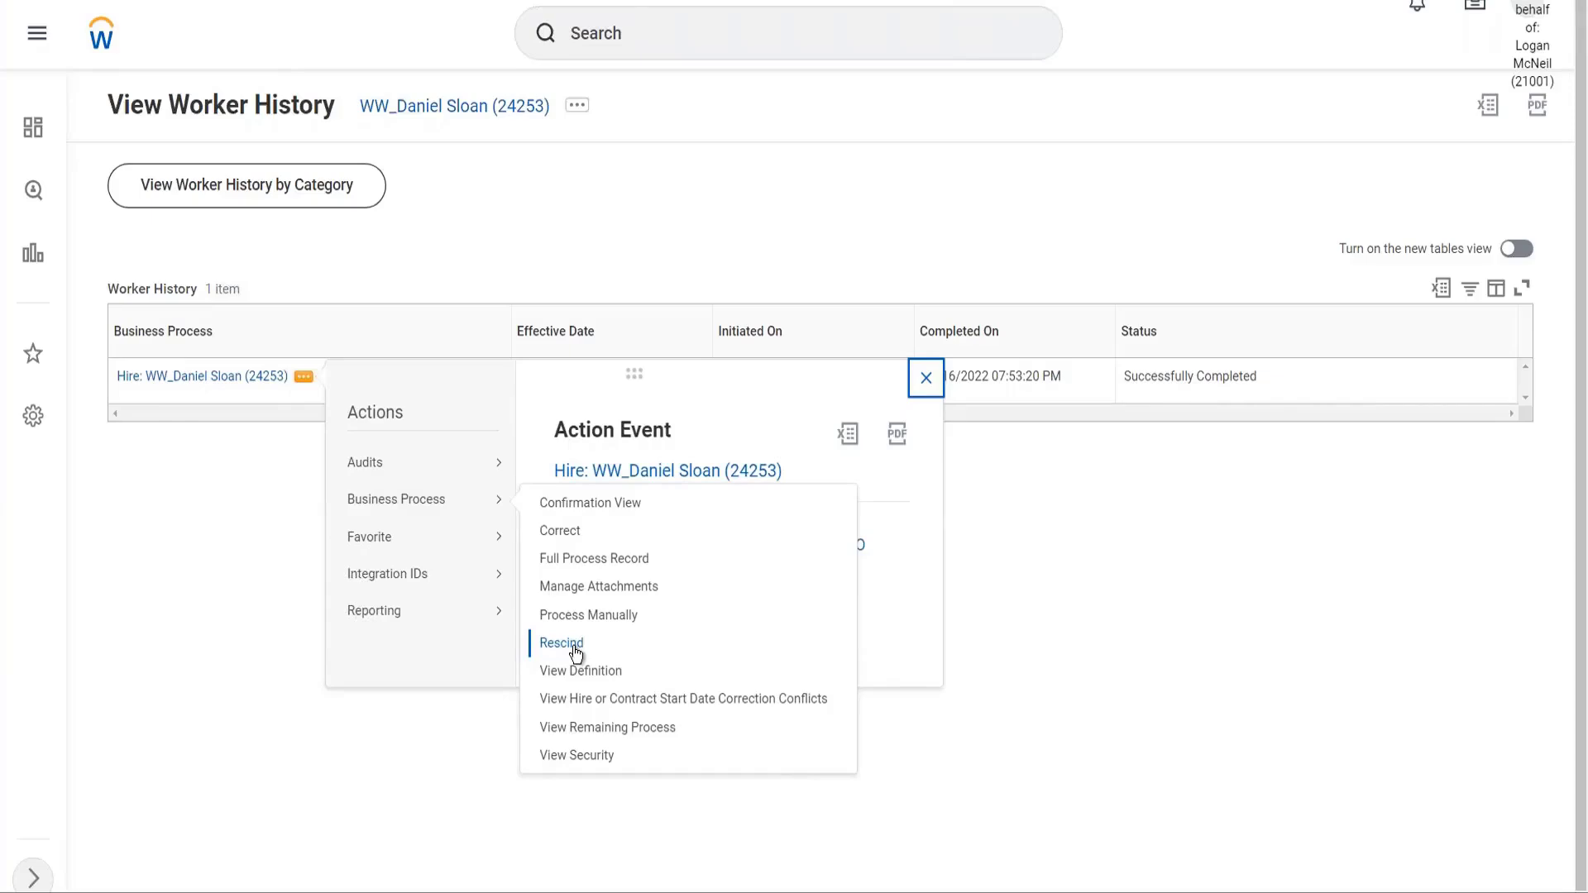
Close the Hire event's action details to return to the 1001 members list
left_click(617, 247)
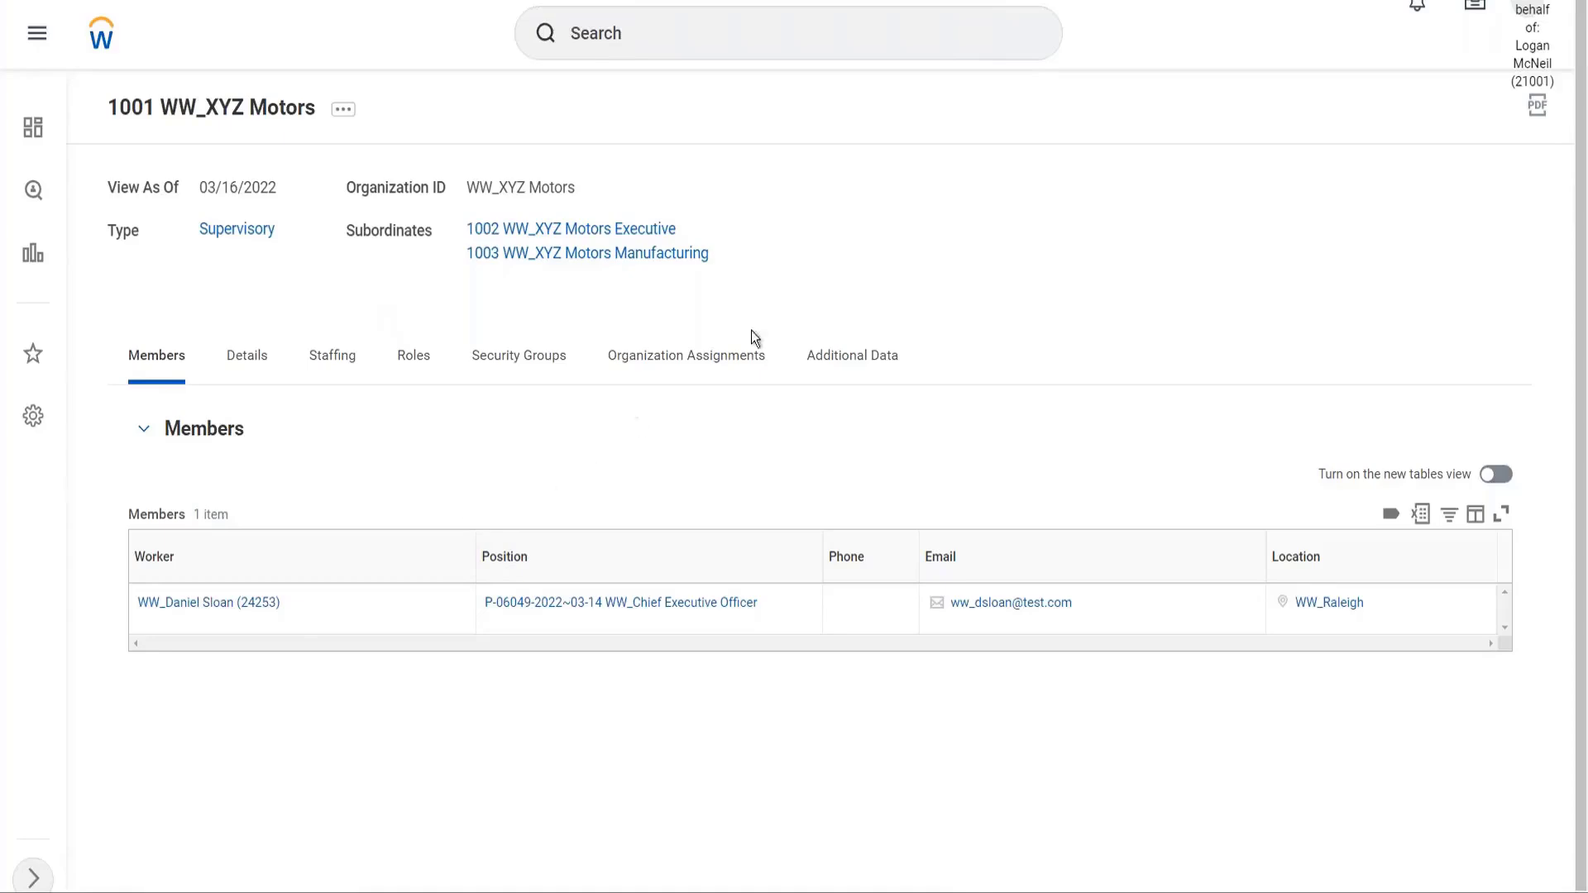
Check 1002 WW_XYZ Motors Executive's staffing, then start Hire Employee with Create a New Pre-Hire
left_click(623, 238)
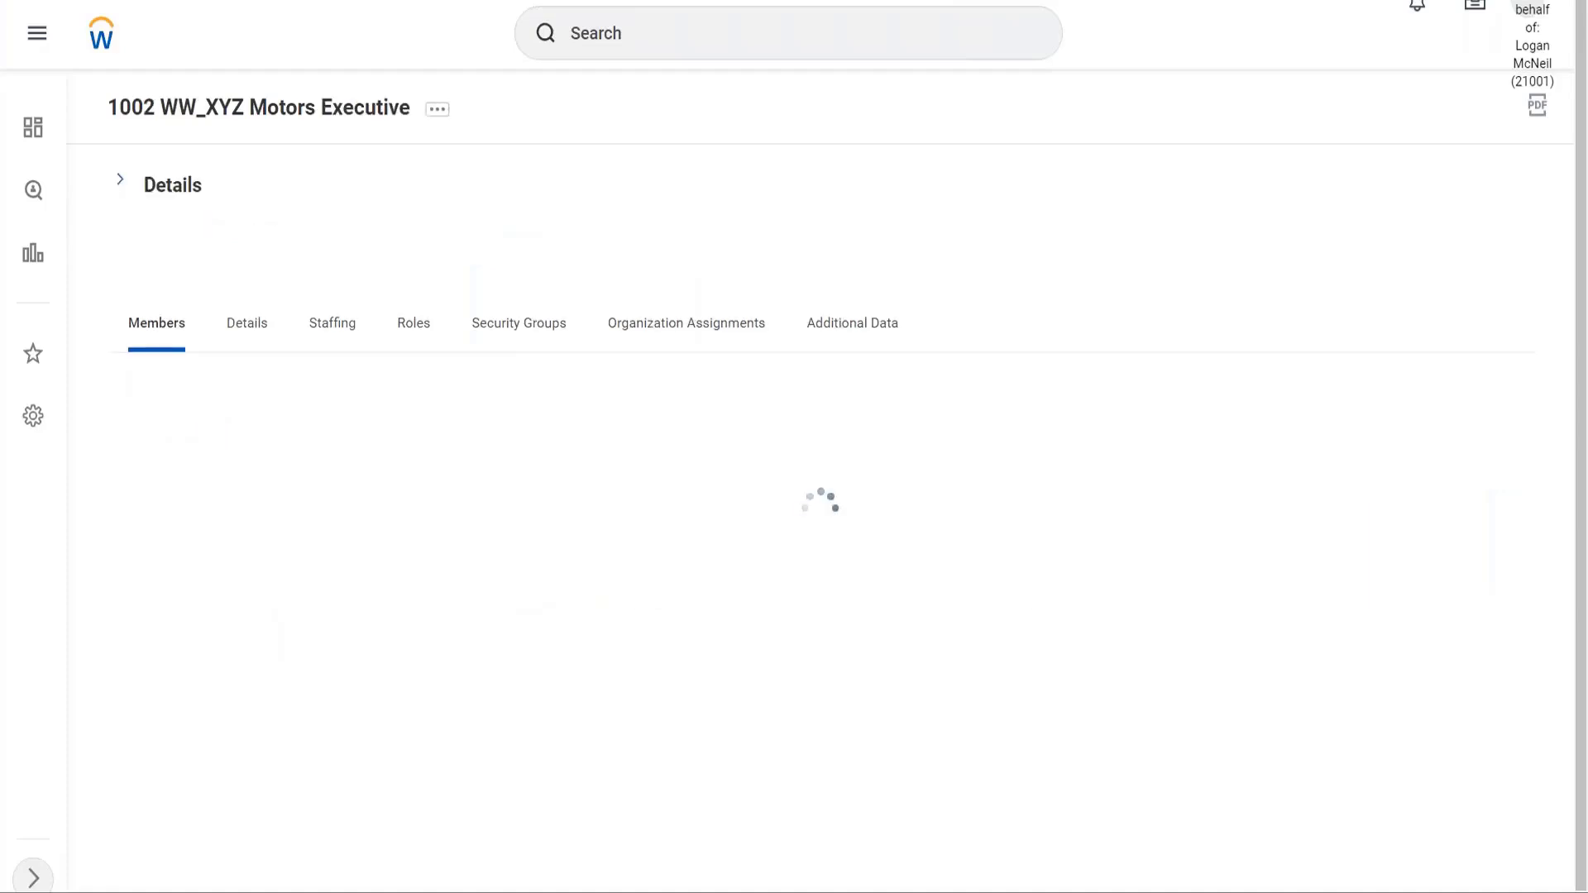
left_click(334, 346)
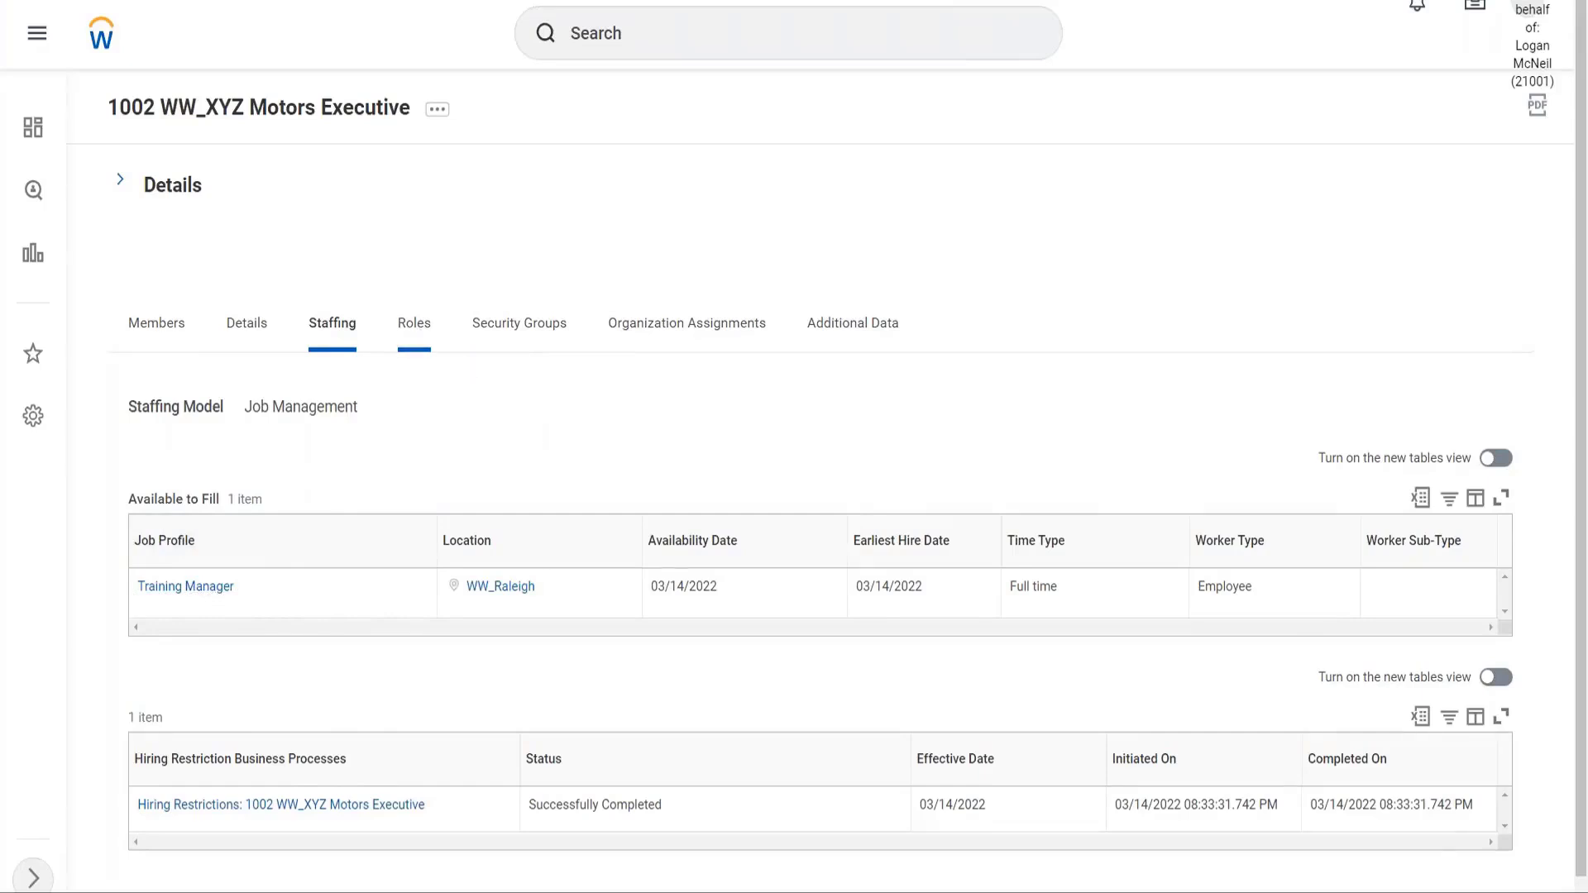
left_click(126, 184)
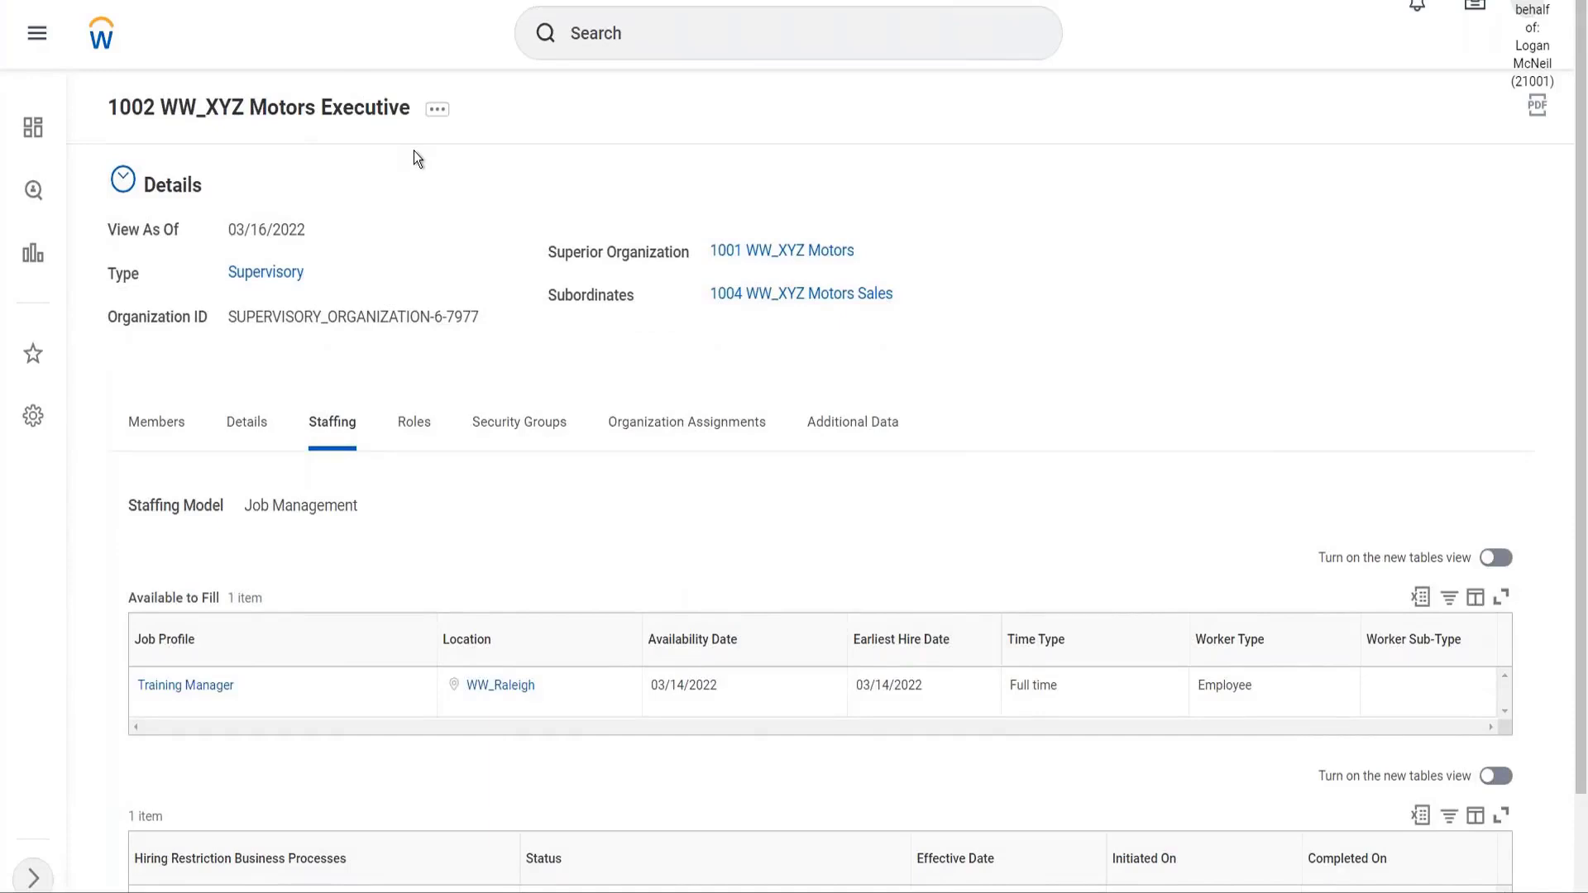
left_click(438, 112)
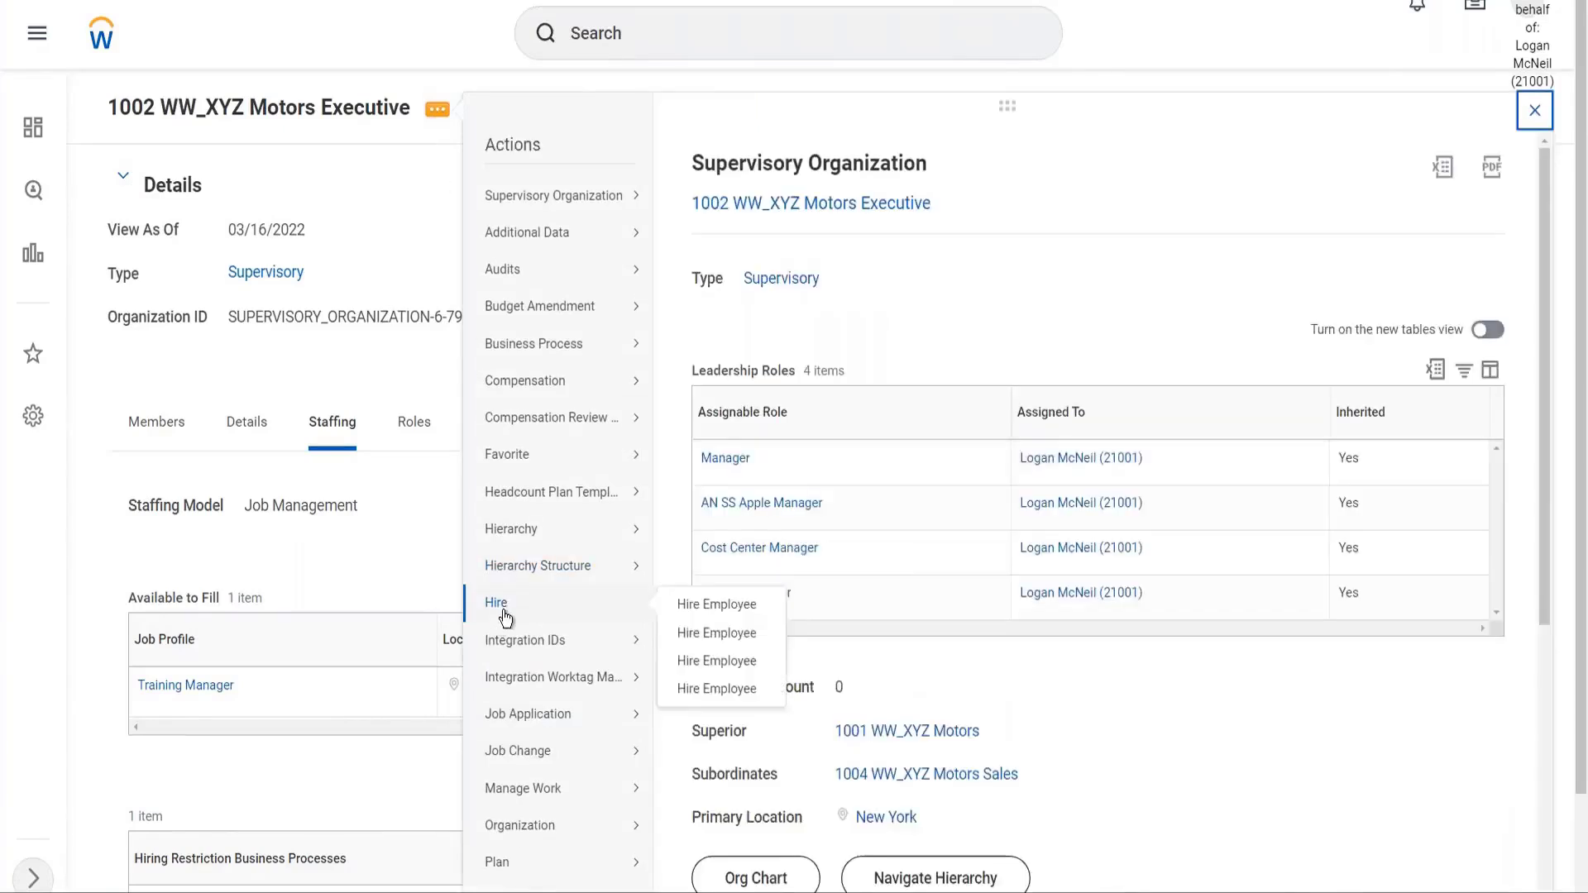
mouse_move(504, 607)
left_click(724, 641)
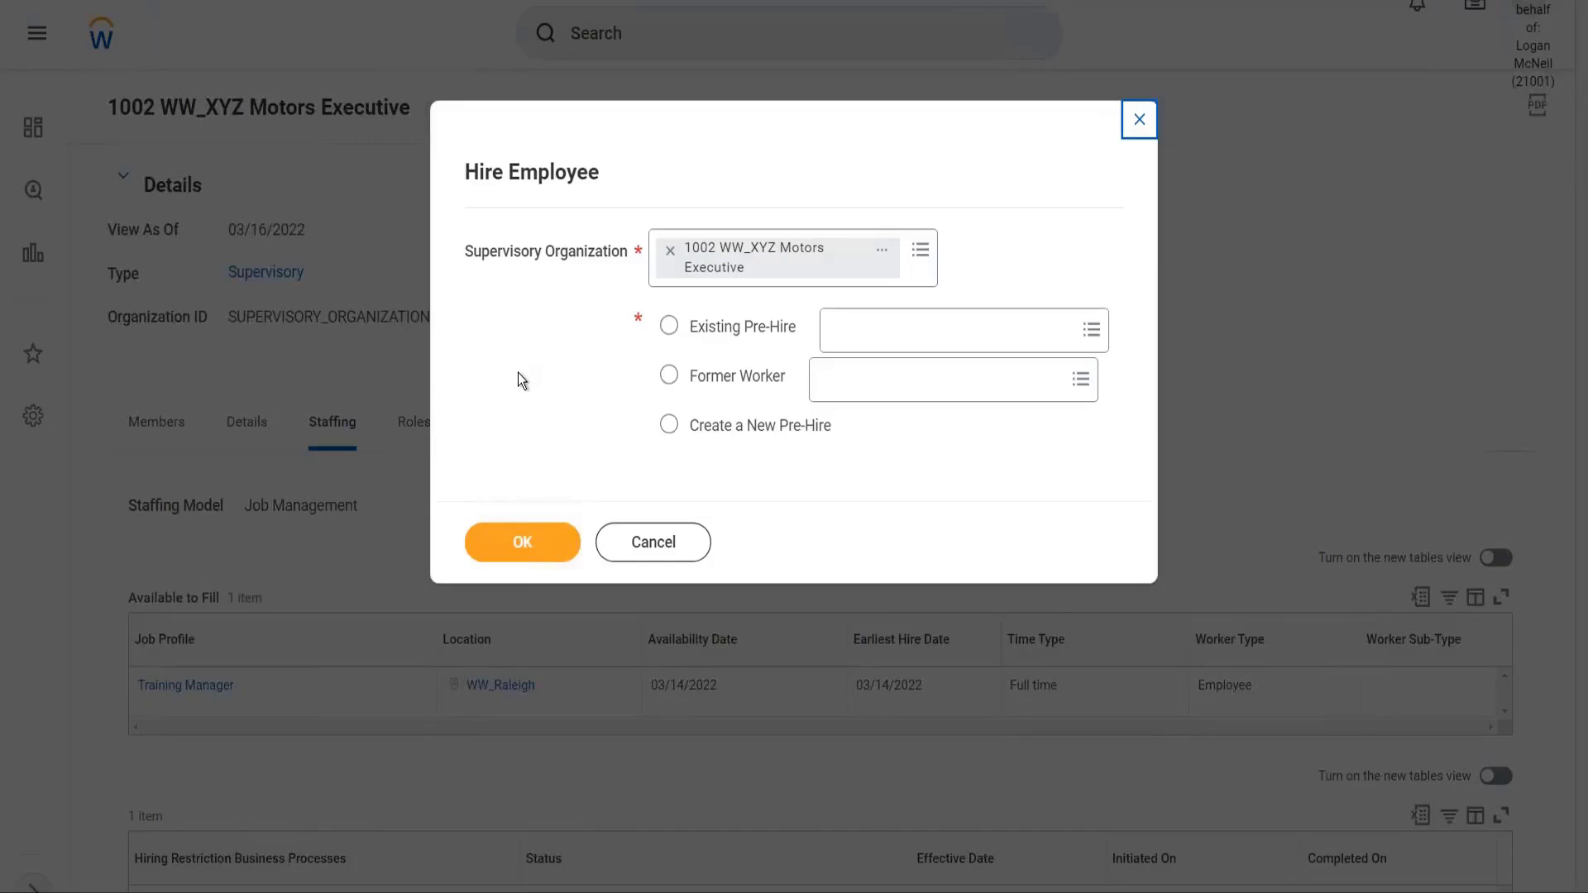
left_click(671, 426)
Confirm the new pre-hire and enter the hire's first and last name
left_click(516, 554)
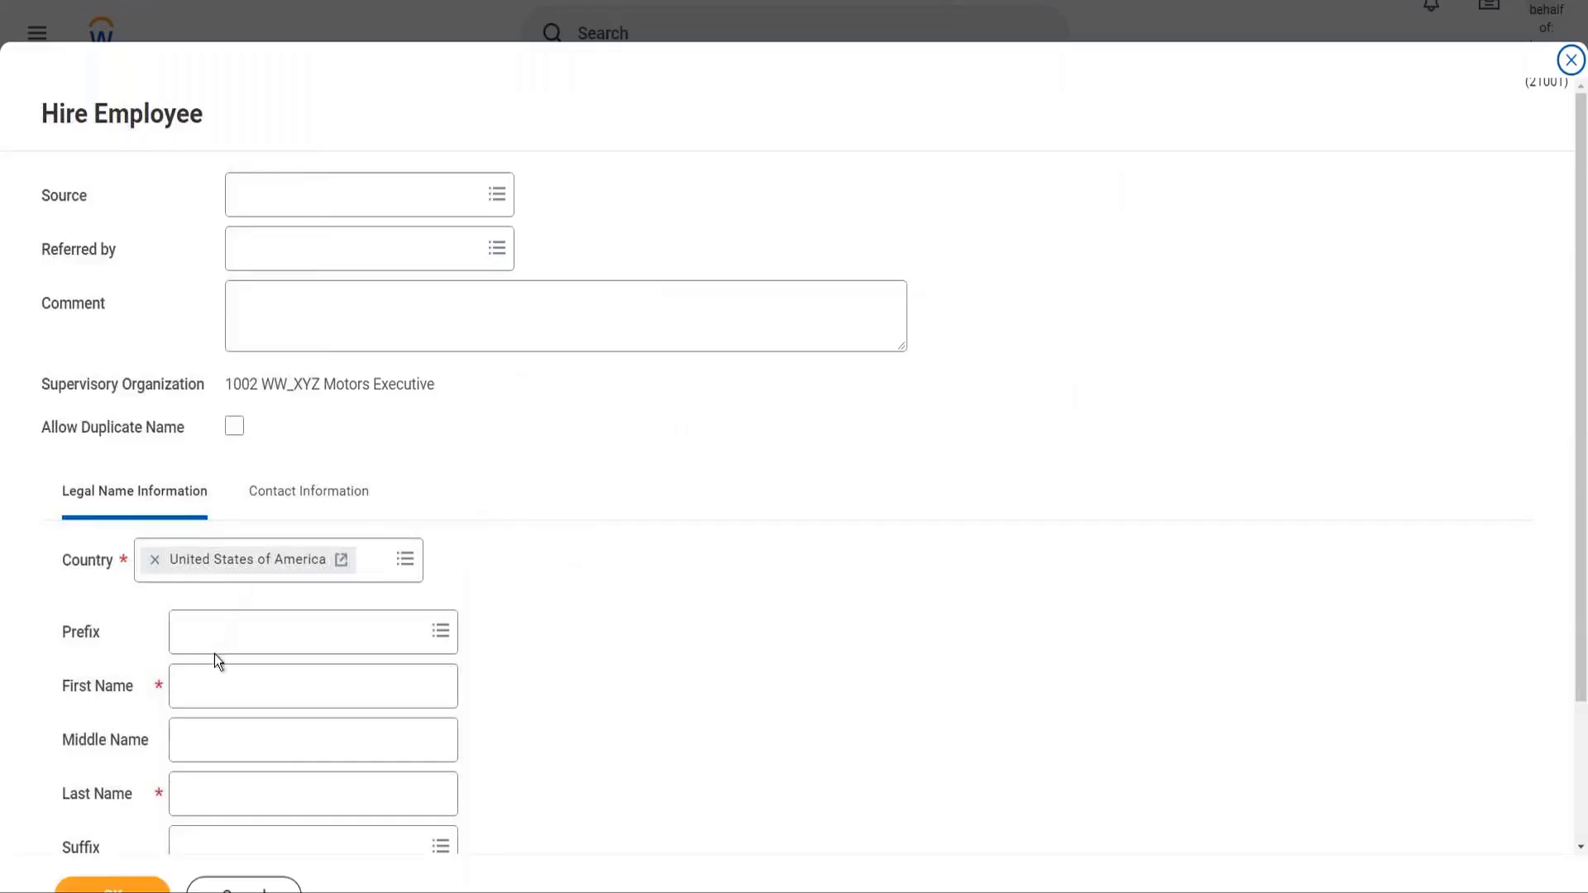
left_click(212, 693)
key("Tab")
key("Tab")
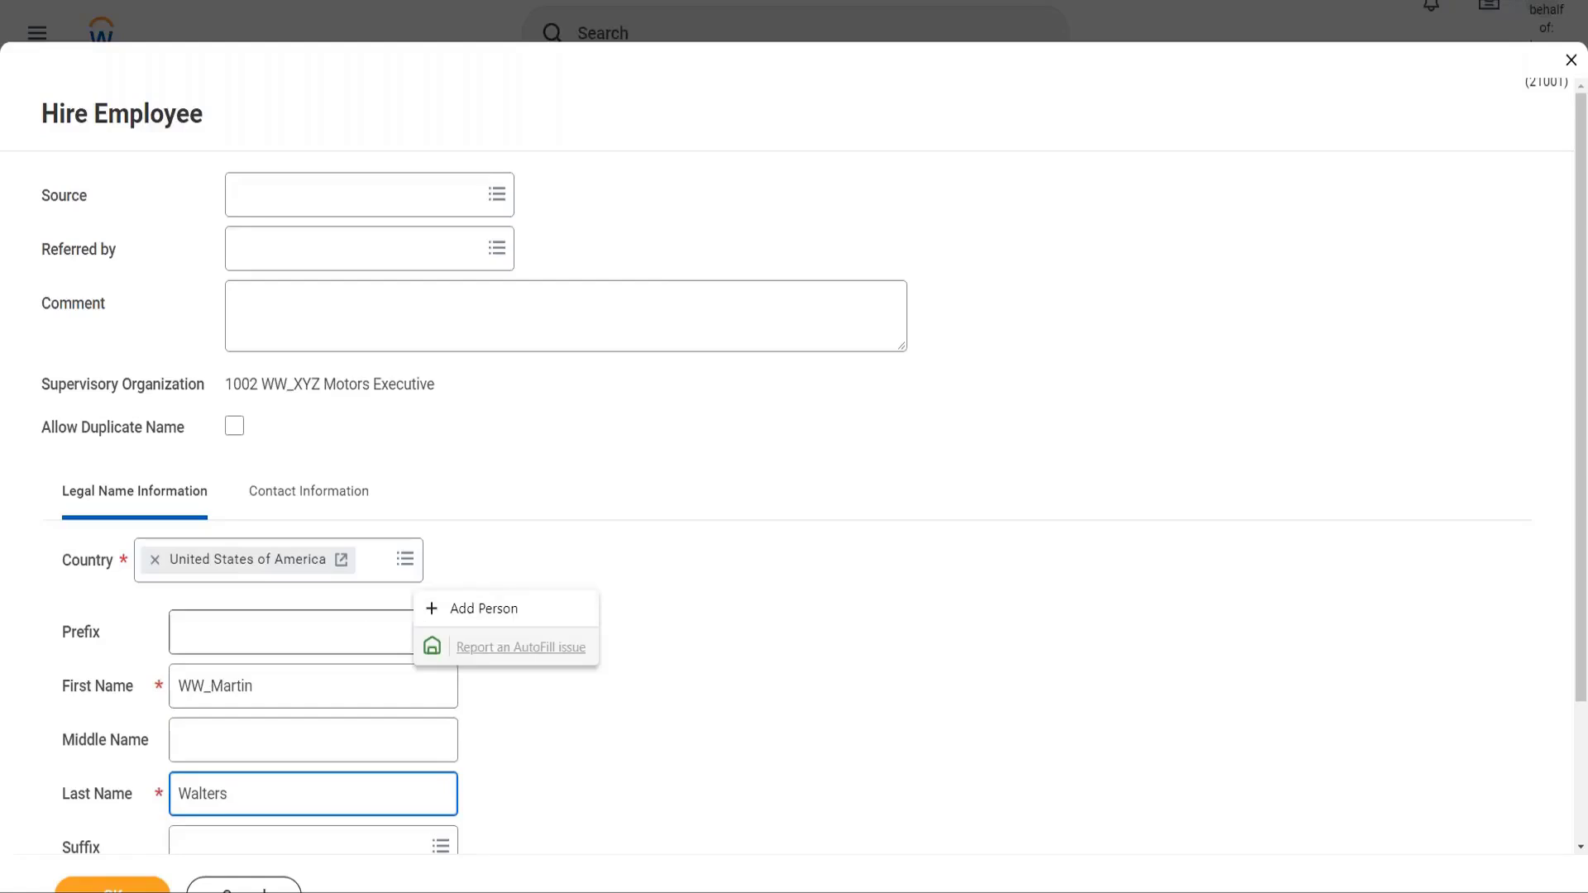
Add the hire's email address with type Work in the contact information
left_click(327, 495)
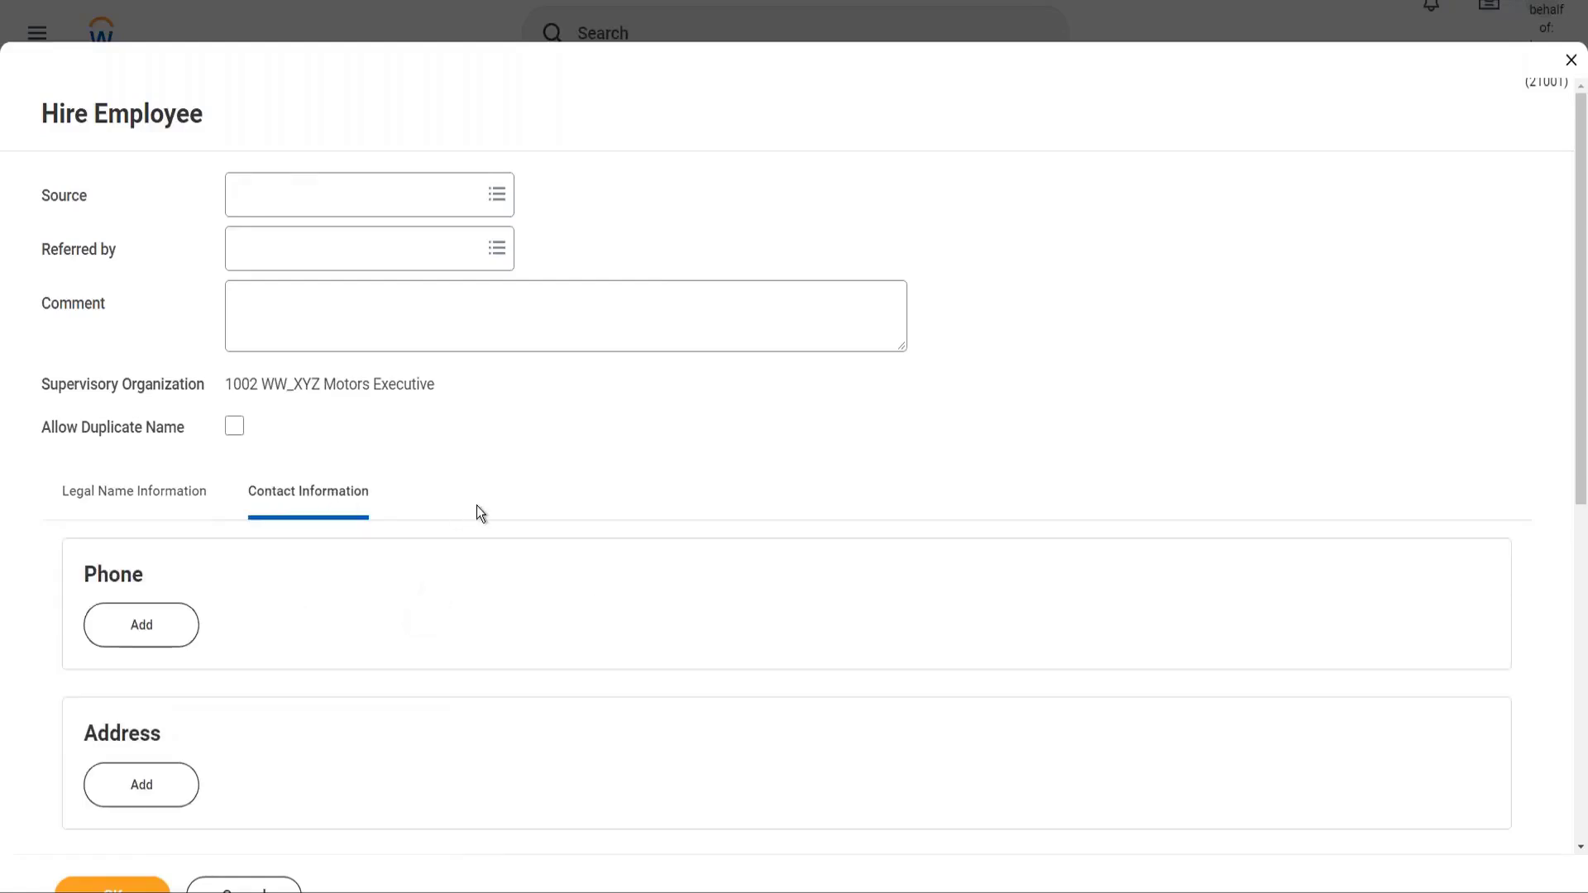
scroll(477, 504, "down", 3)
left_click(149, 680)
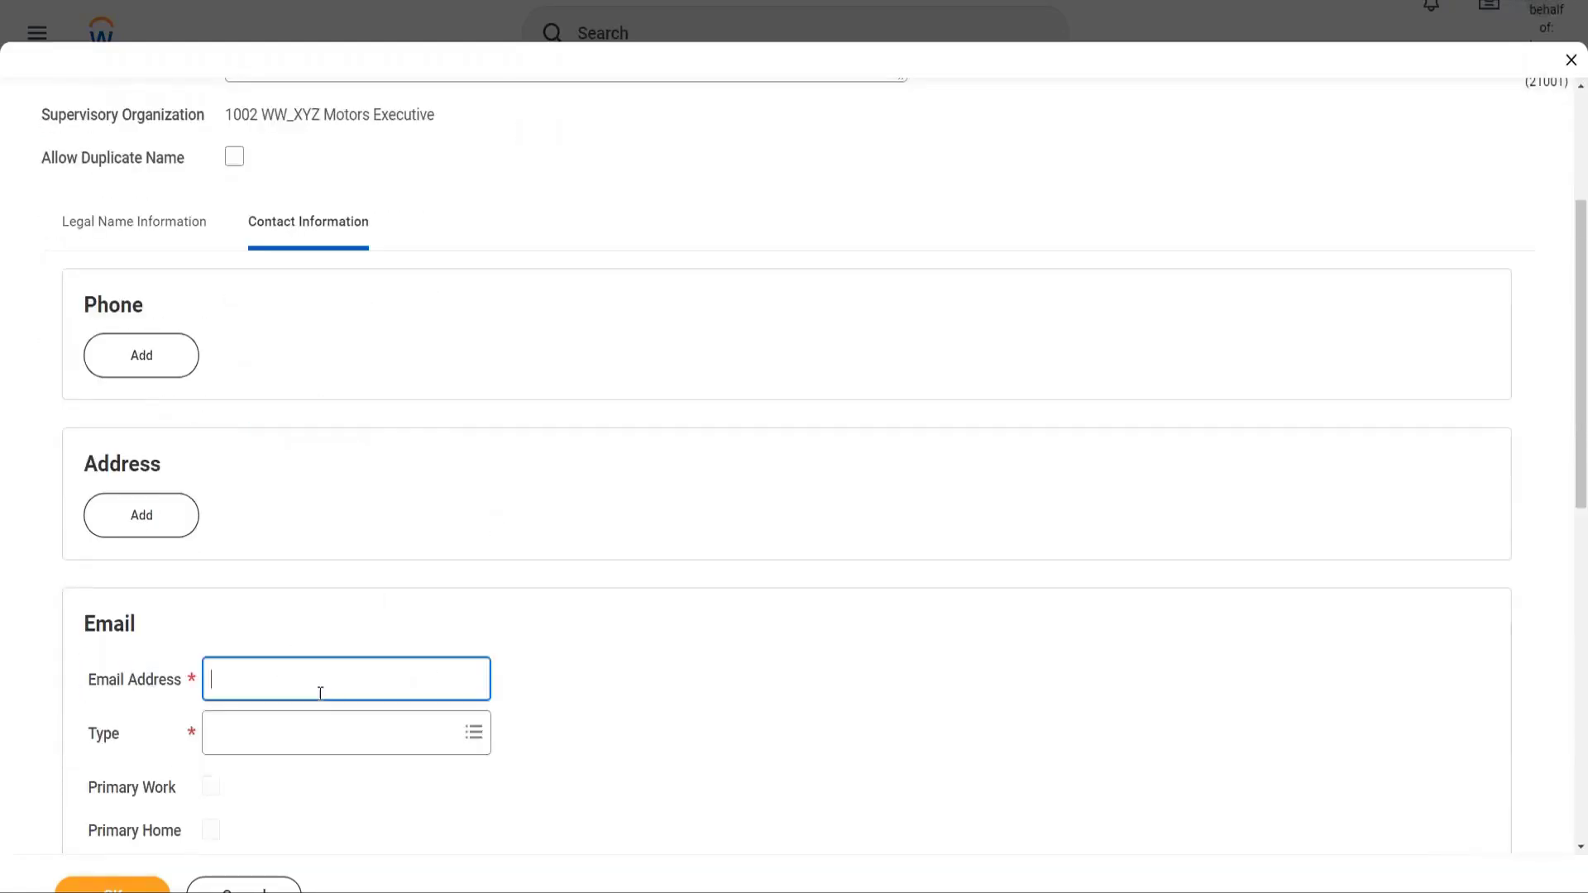
type("ww_mwalters@test.com")
key("Tab")
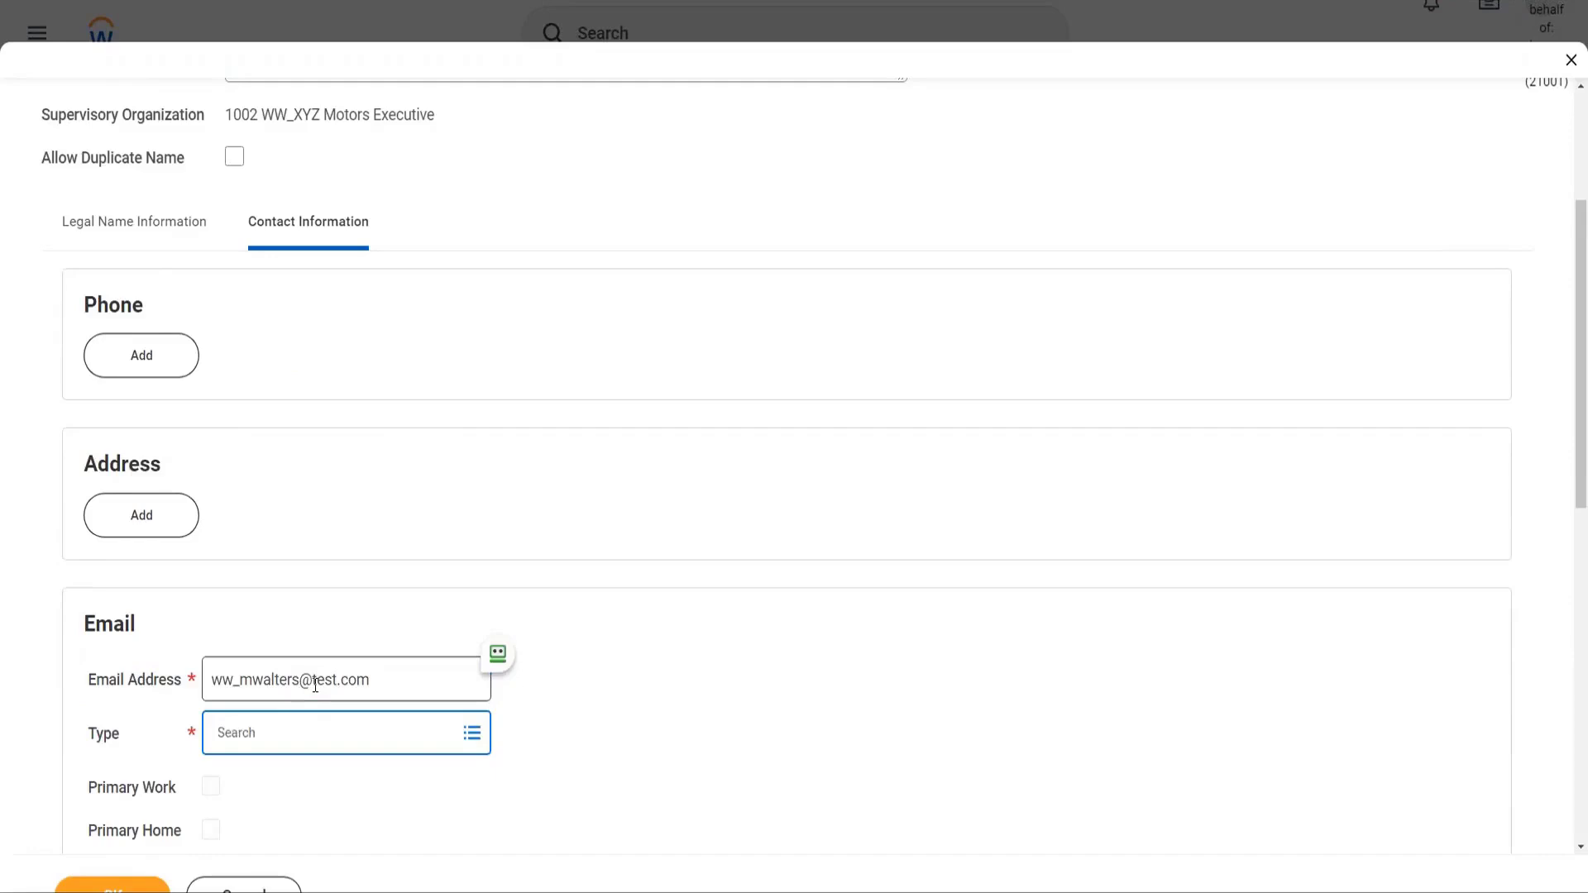
type("work")
key("Return")
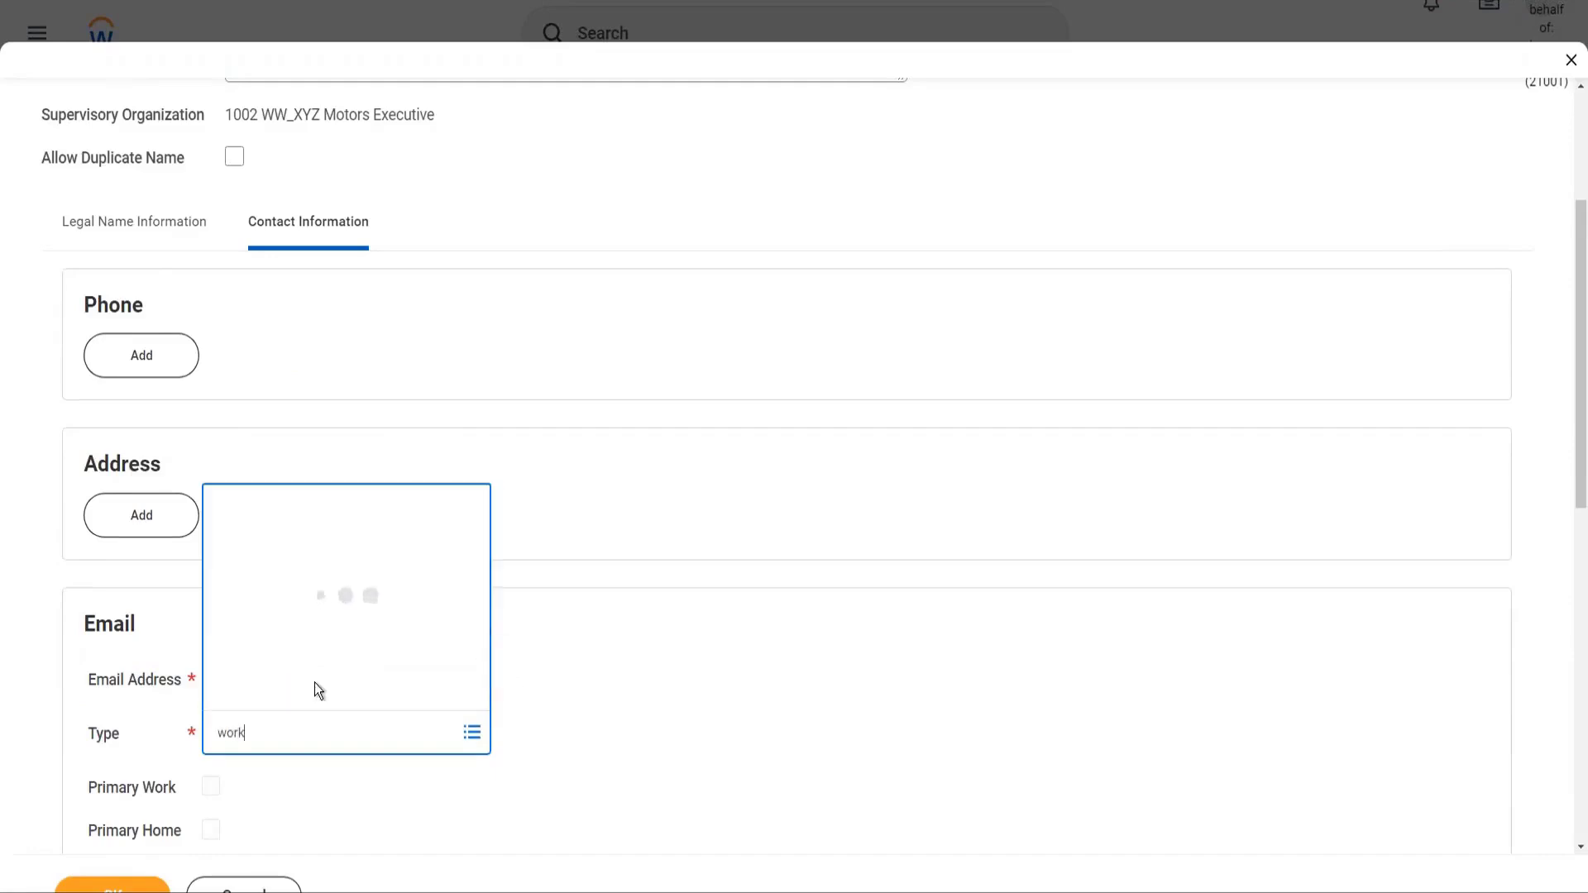
scroll(581, 640, "down", 2)
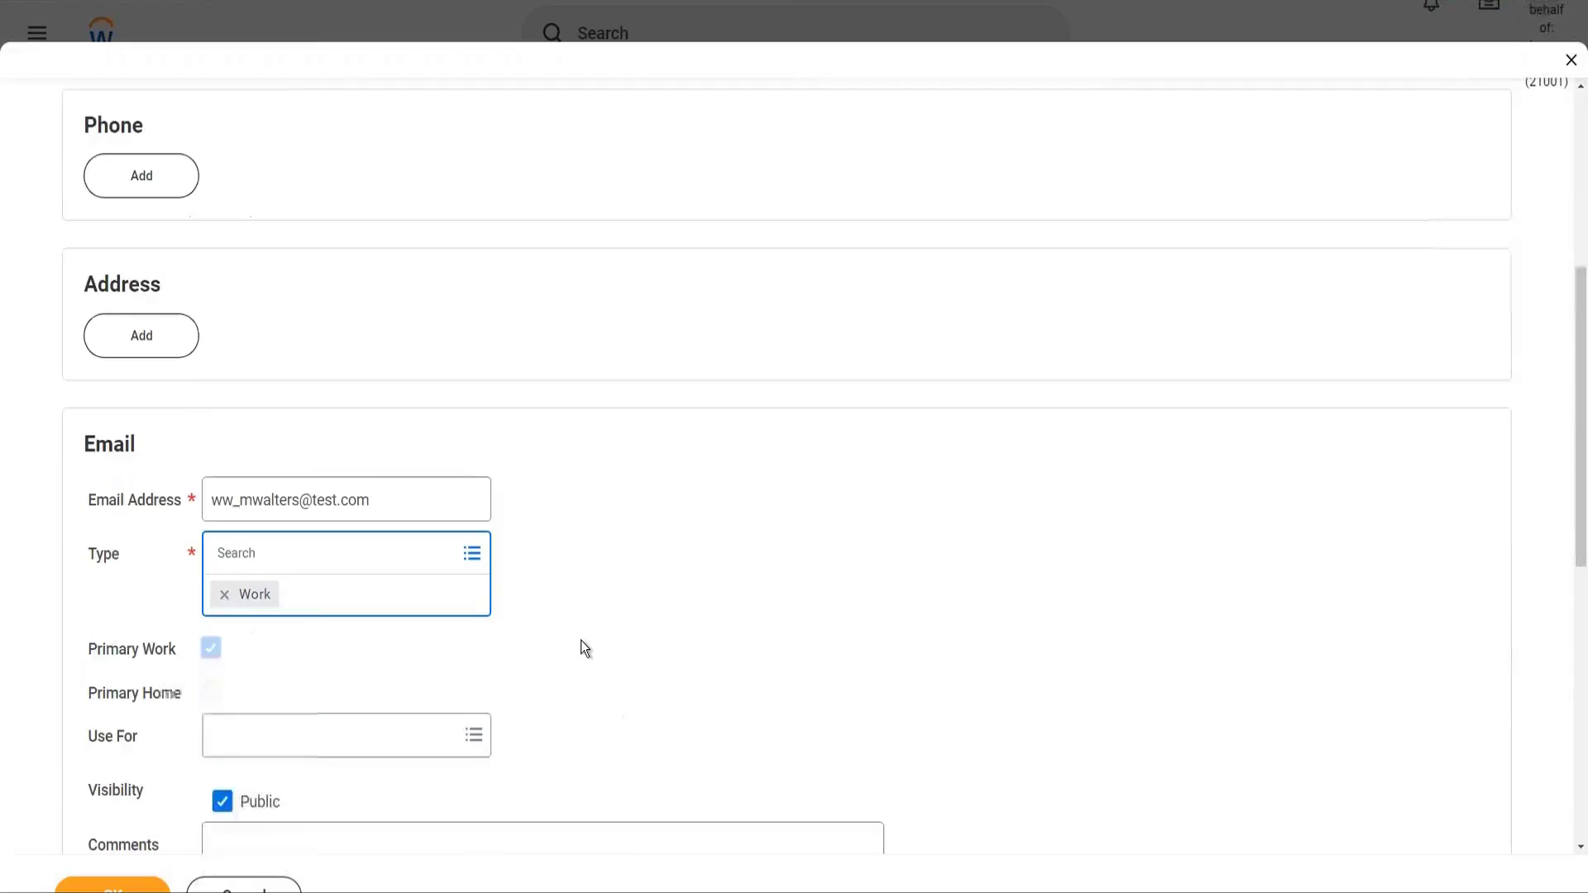
scroll(580, 640, "down", 2)
left_click(517, 521)
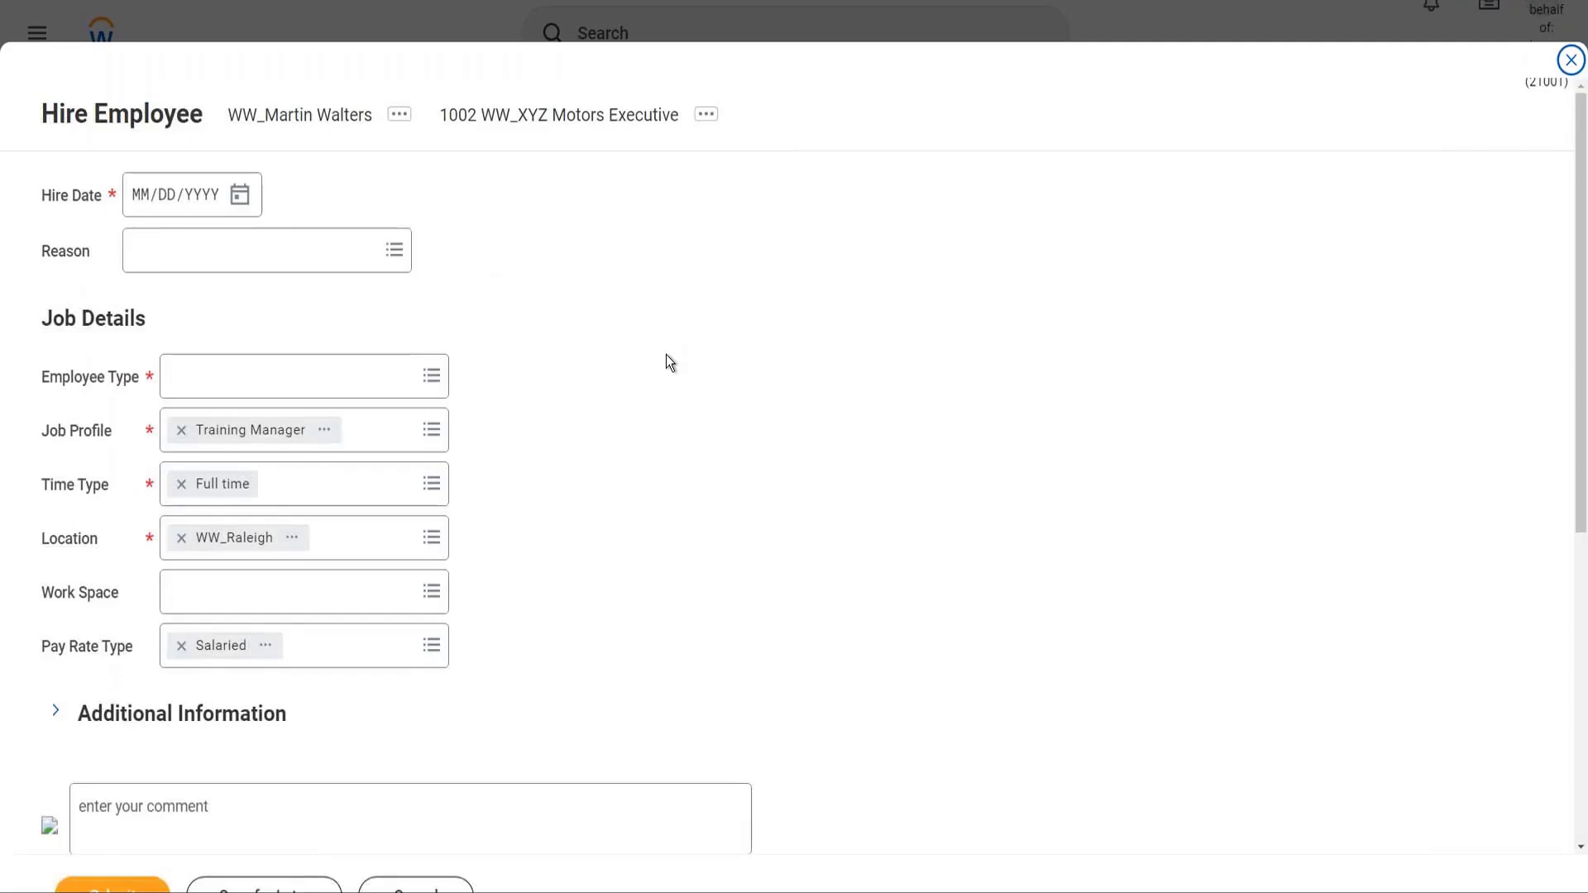
Set Hire Date to 03/16/2022 and reason New Hire > New Position
left_click(239, 199)
left_click(239, 202)
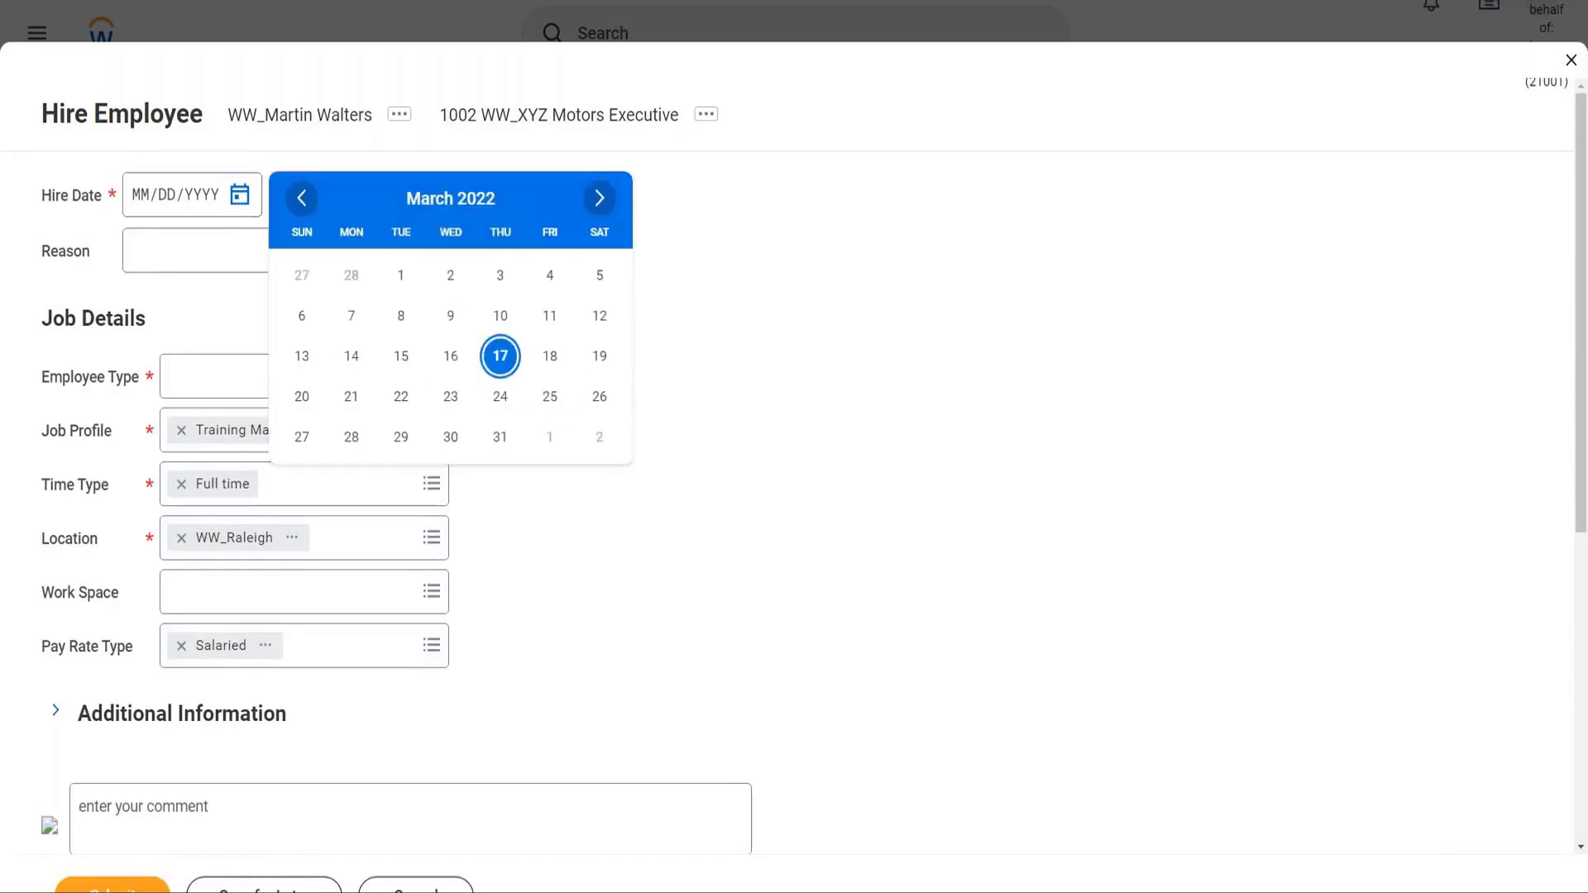
left_click(446, 362)
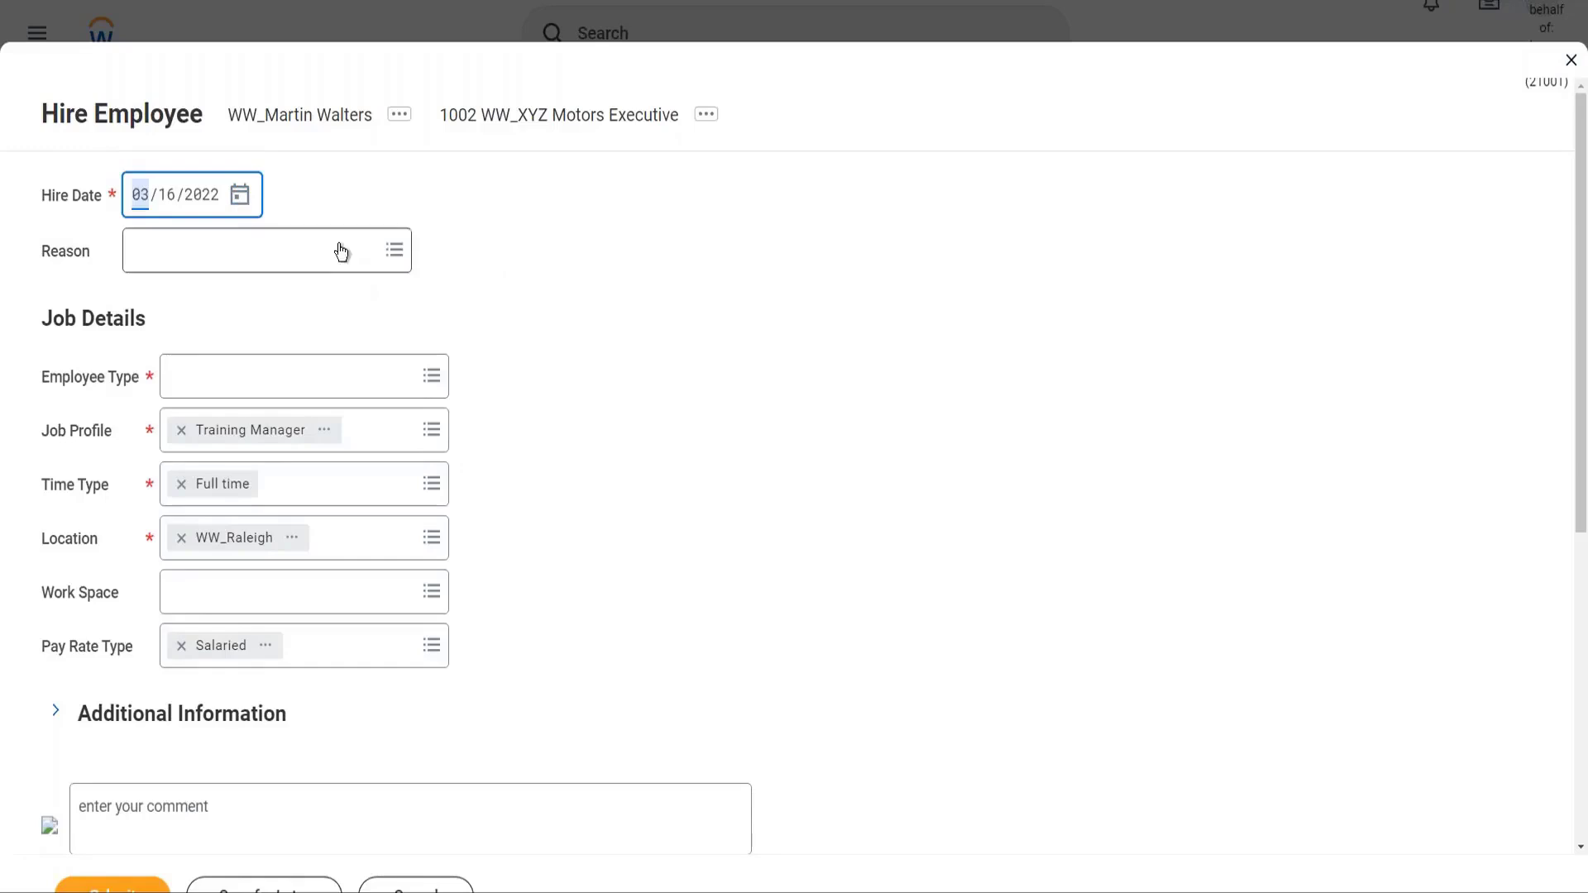
left_click(340, 249)
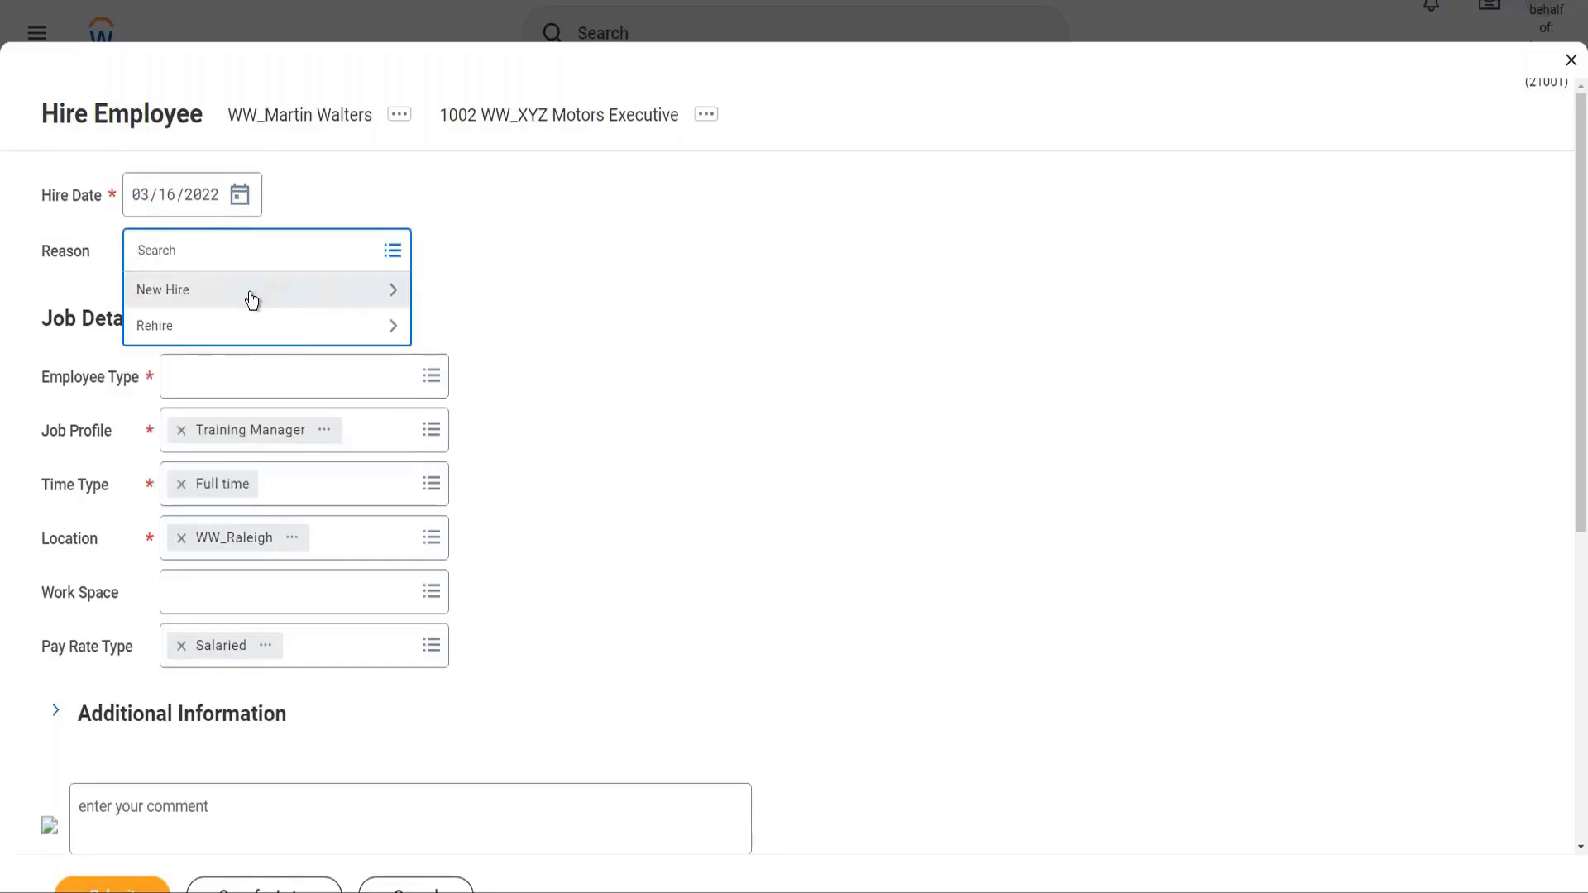
left_click(248, 298)
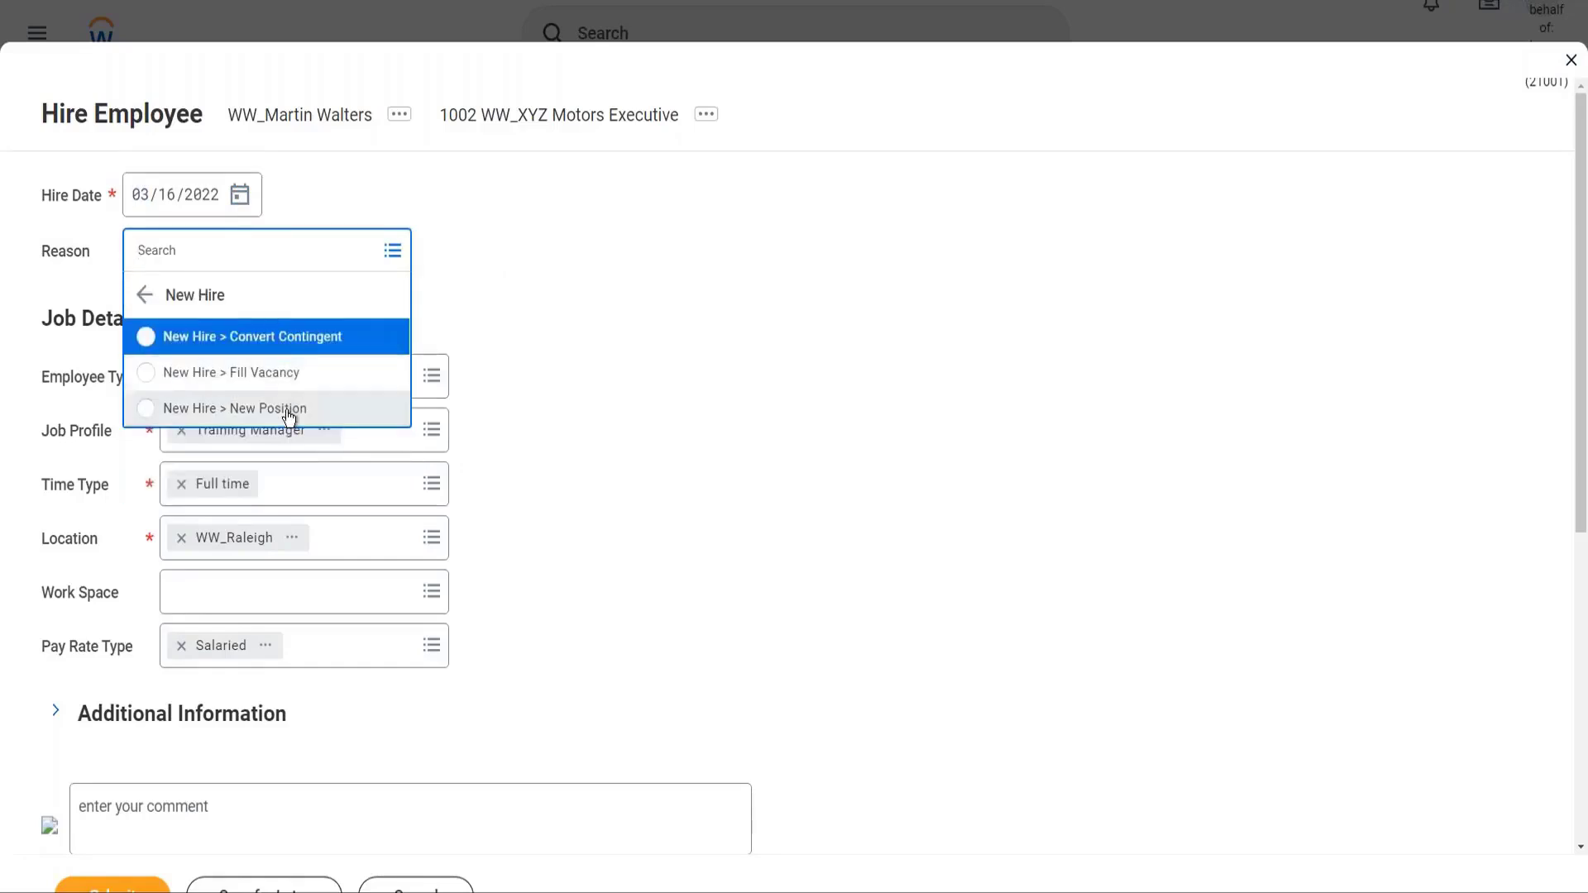
left_click(288, 408)
Set Employee Type to Regular from the current country's list
left_click(601, 315)
left_click(294, 379)
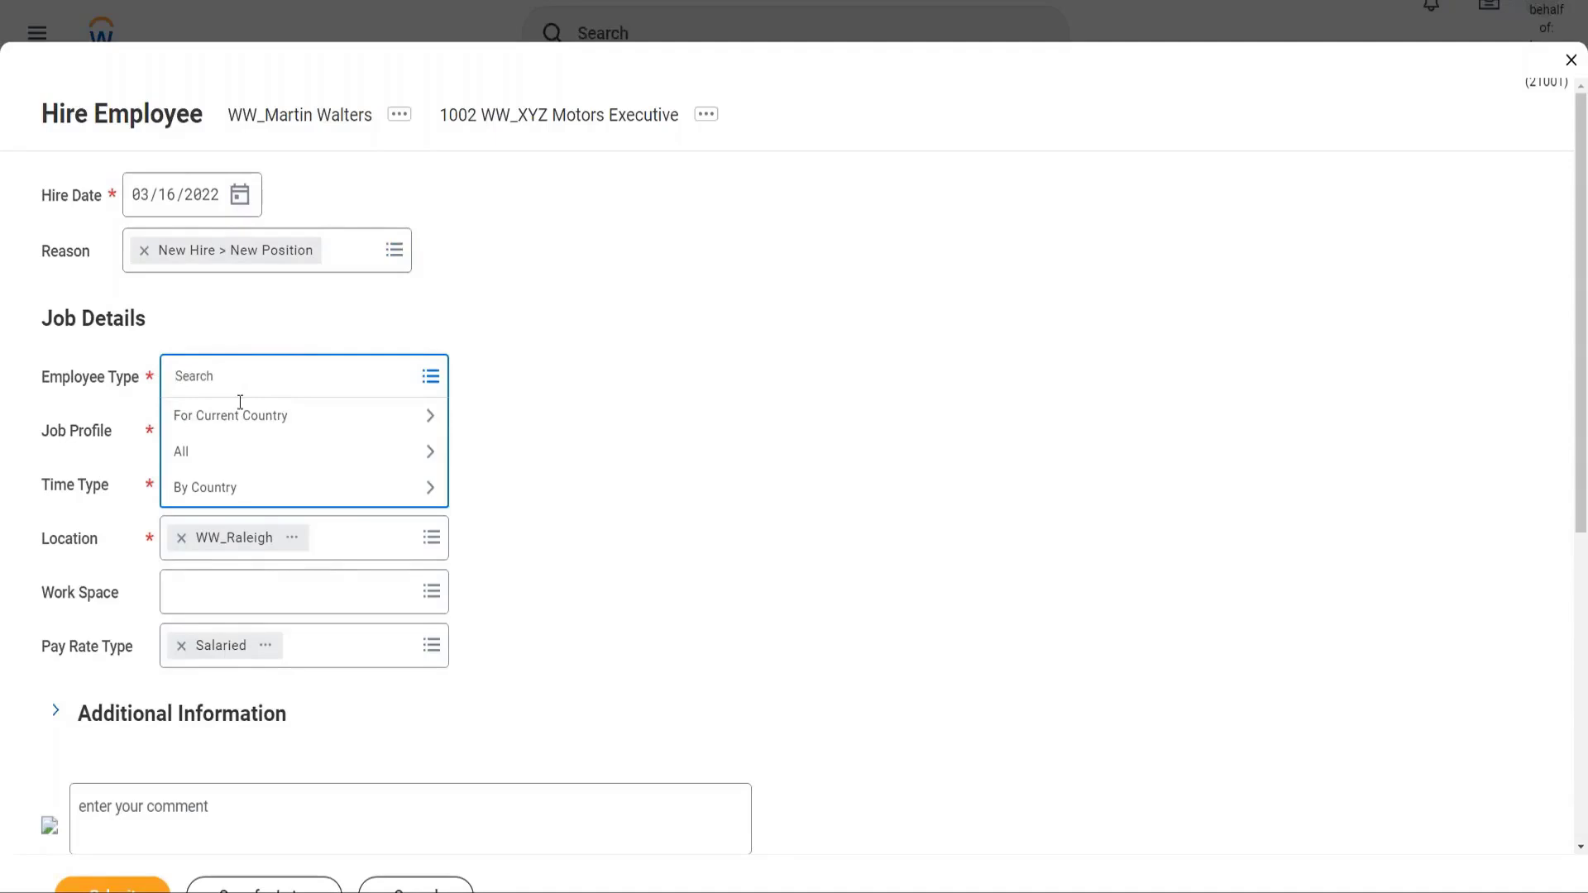
left_click(267, 422)
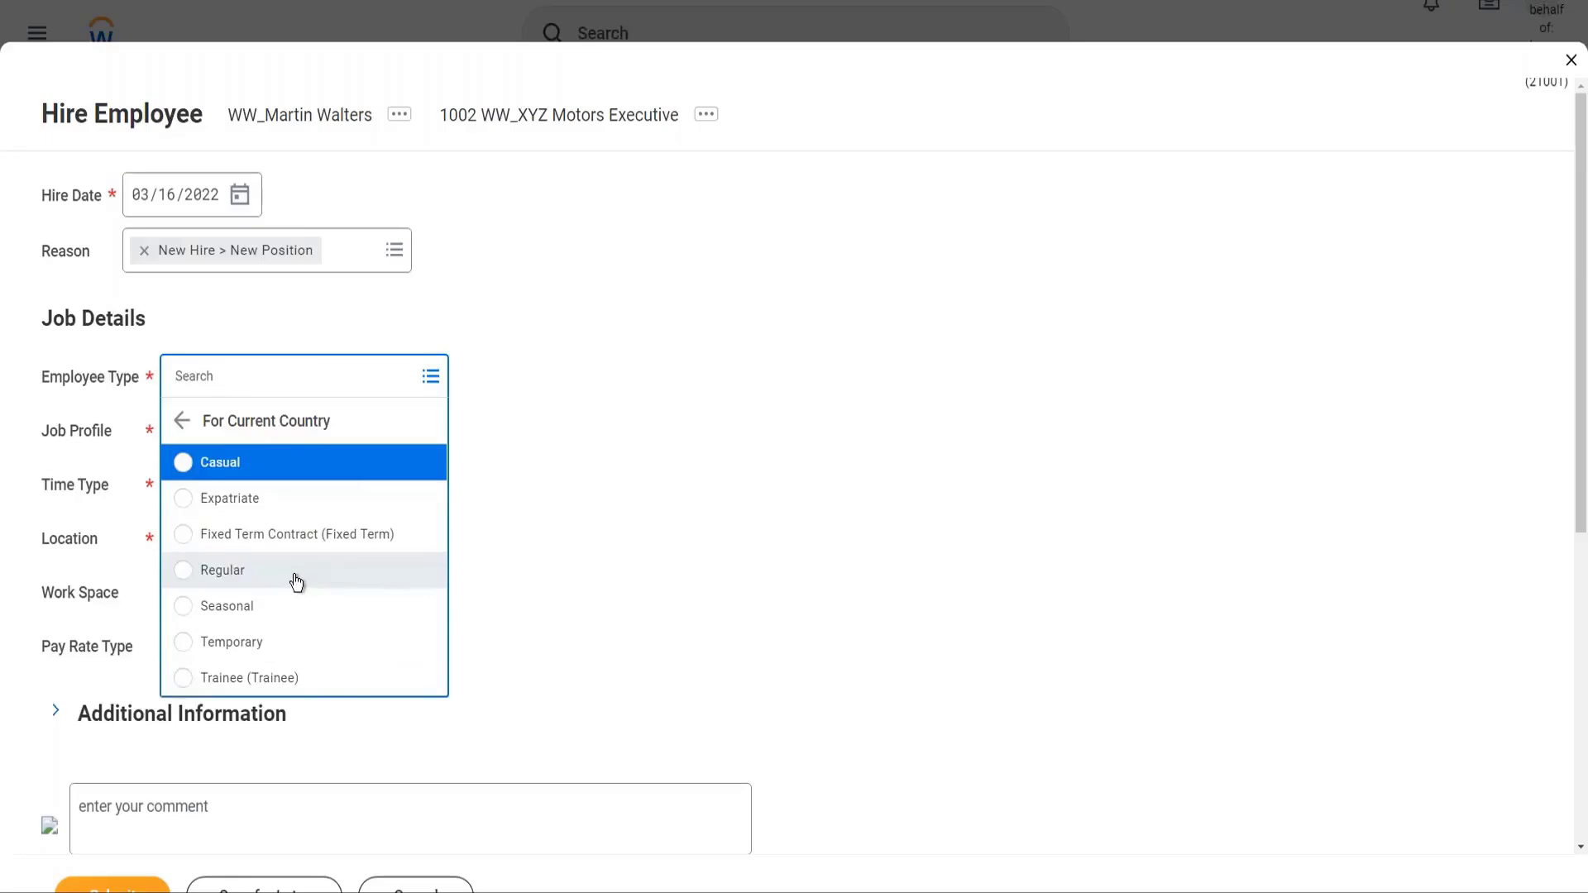
left_click(296, 583)
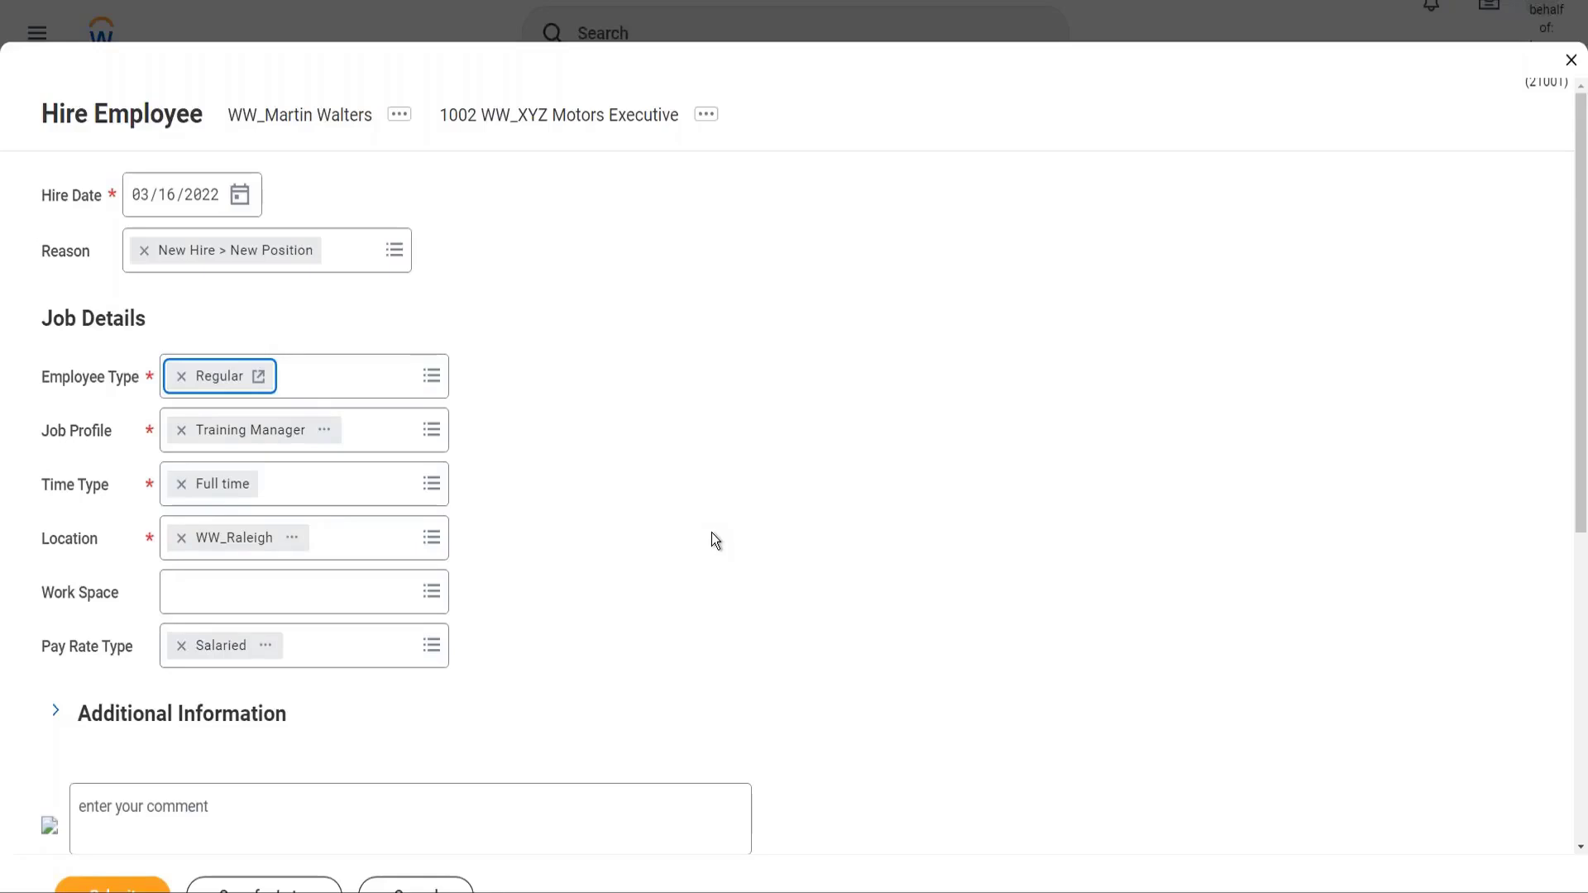
left_click(962, 8)
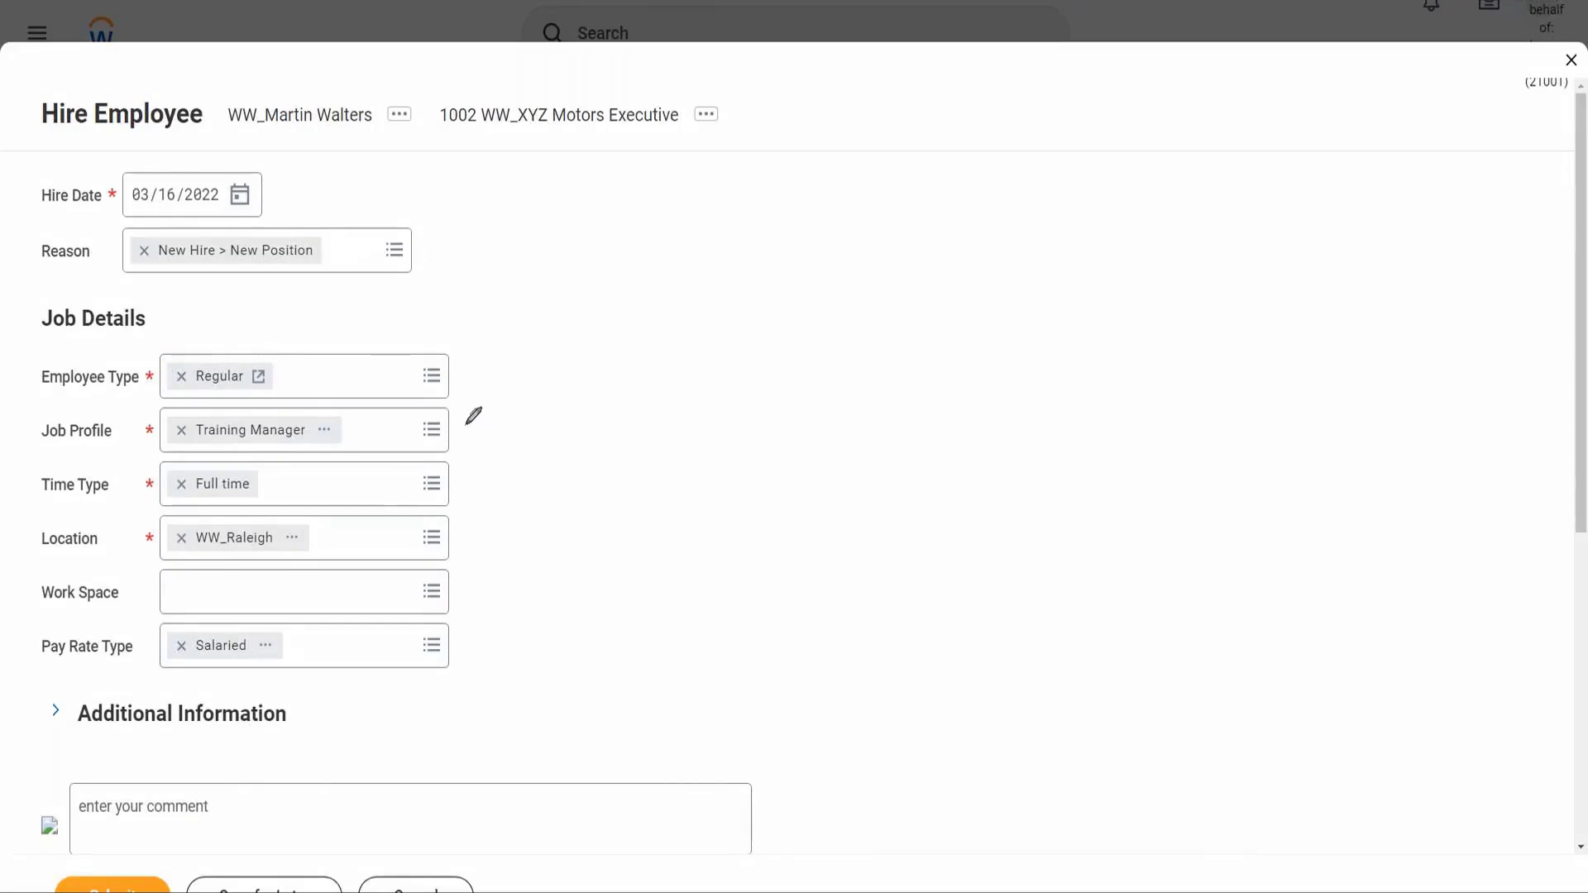
left_click_drag(465, 426, 562, 341)
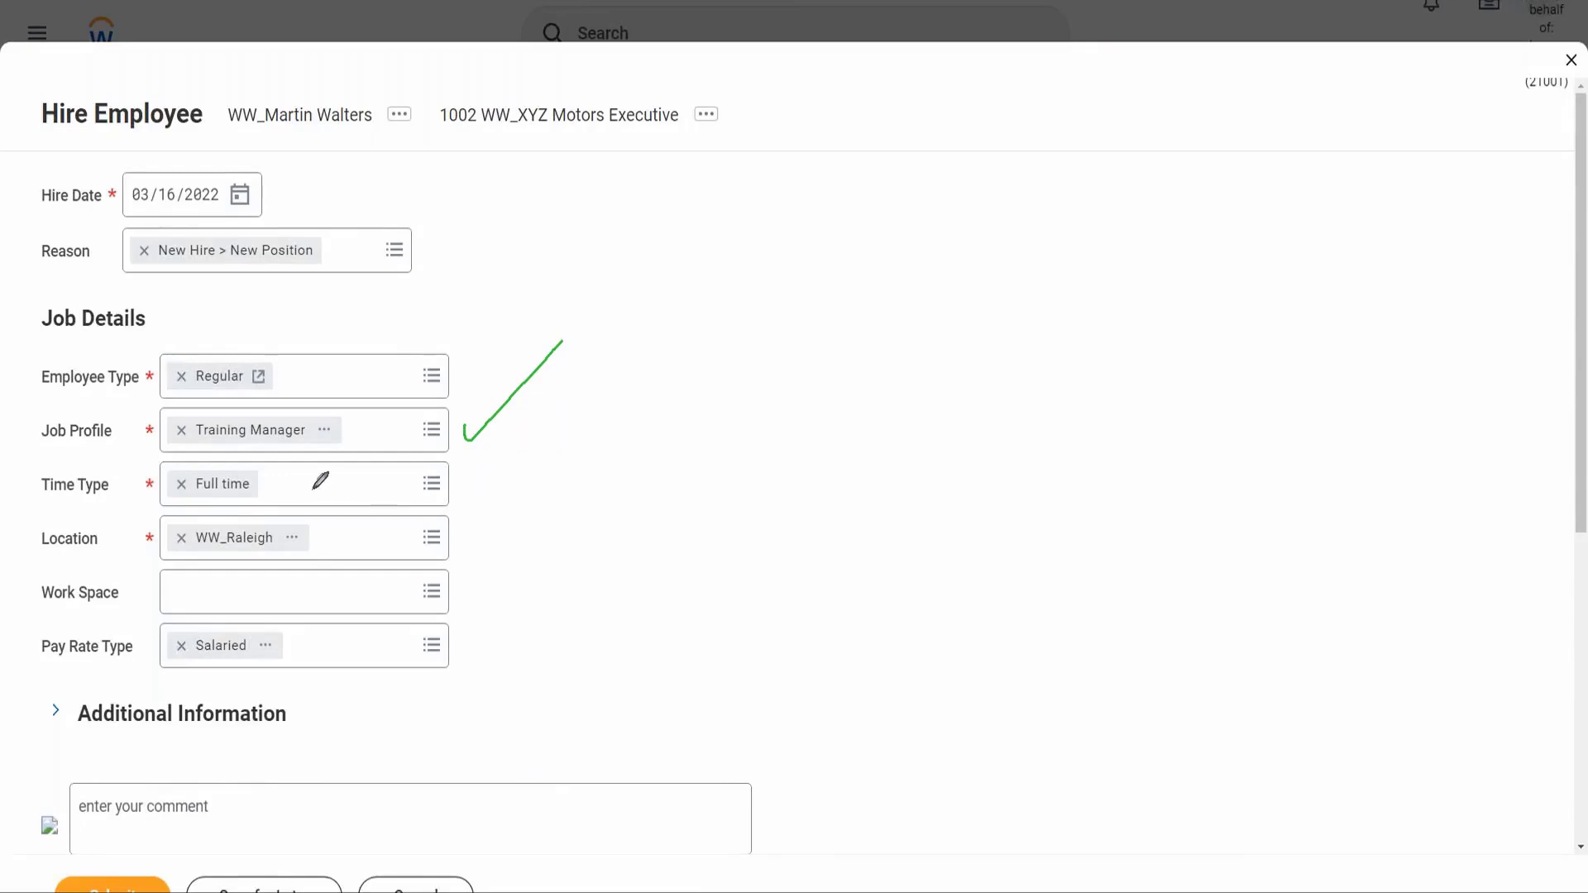
mouse_move(313, 486)
left_mouse_down()
mouse_move(287, 455)
mouse_move(142, 471)
mouse_move(252, 492)
mouse_move(313, 459)
left_mouse_up()
mouse_move(328, 523)
left_mouse_down()
mouse_move(203, 508)
mouse_move(150, 534)
mouse_move(276, 553)
mouse_move(328, 512)
left_mouse_up()
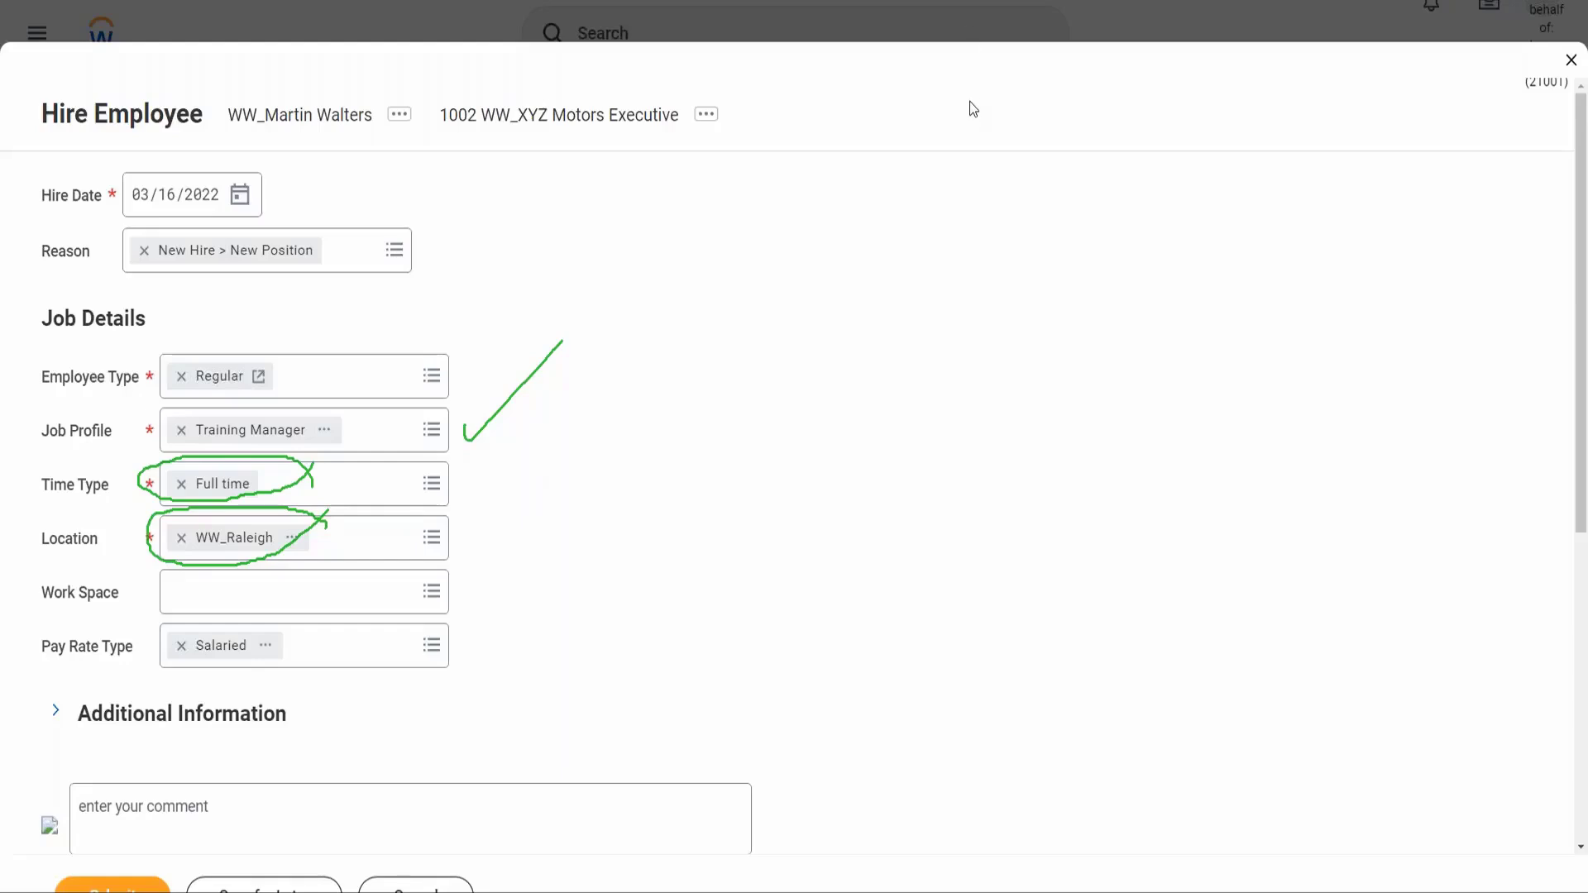
key("e")
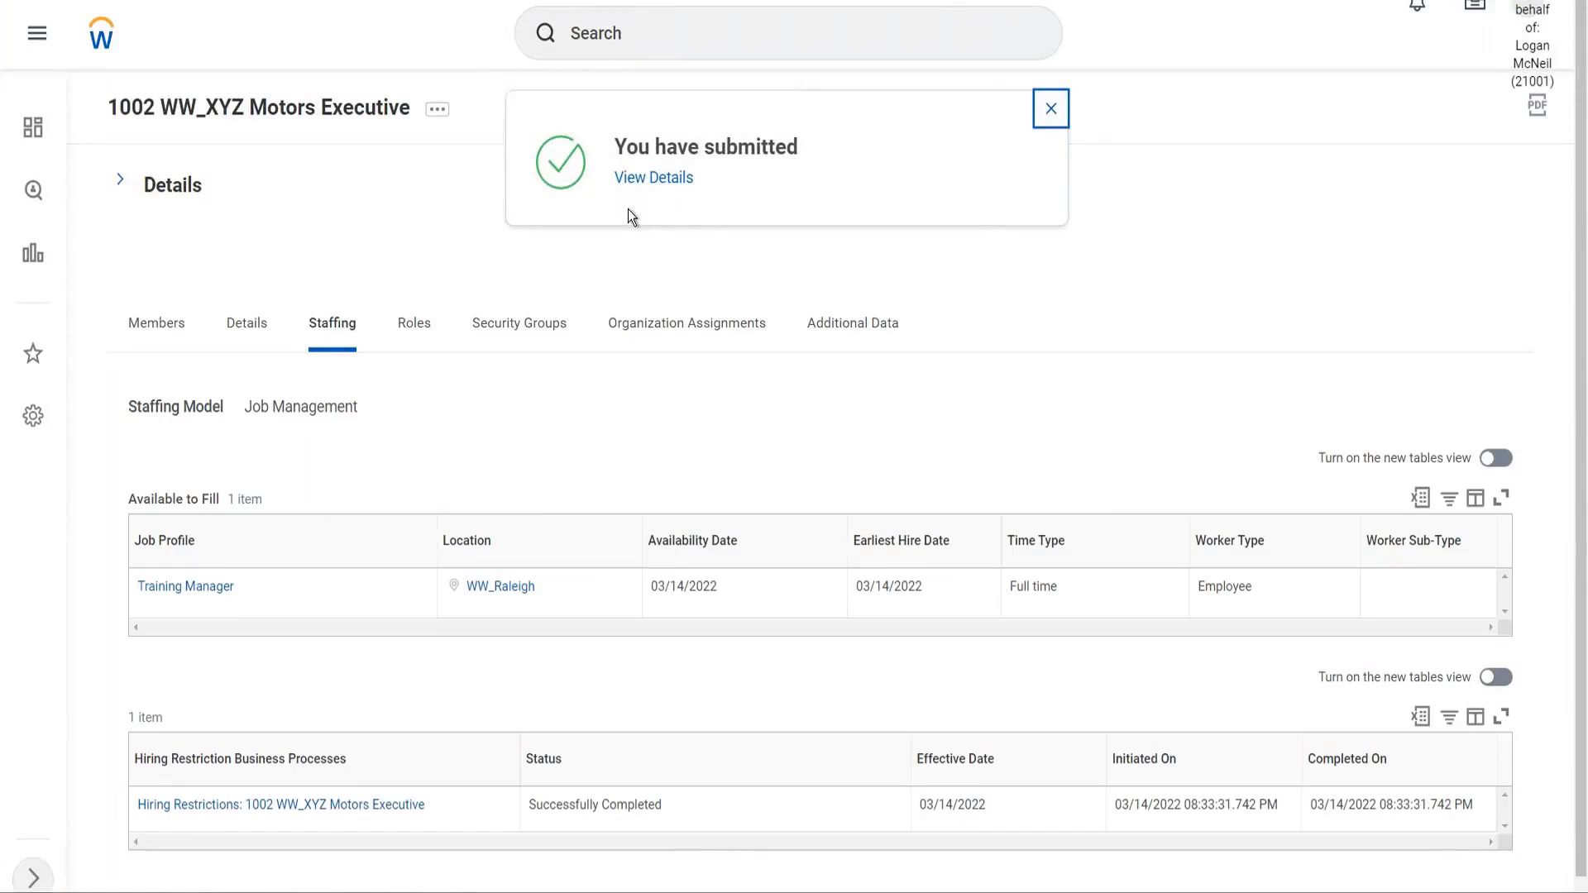
Dismiss the submission notice and expand the 1002 organization's Details section
left_click(1052, 113)
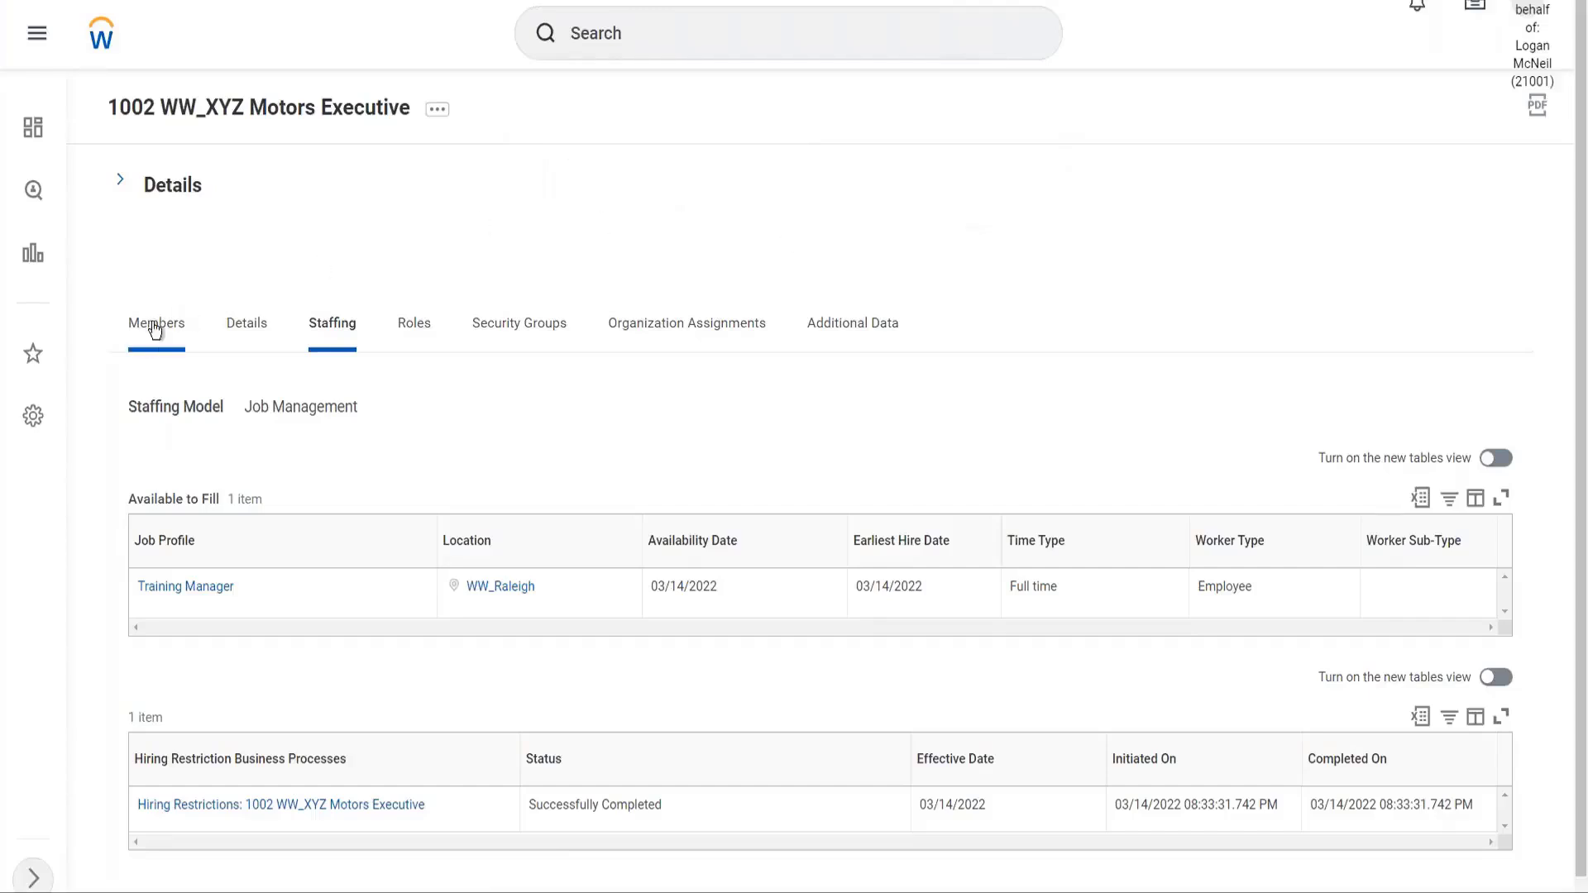
left_click(120, 185)
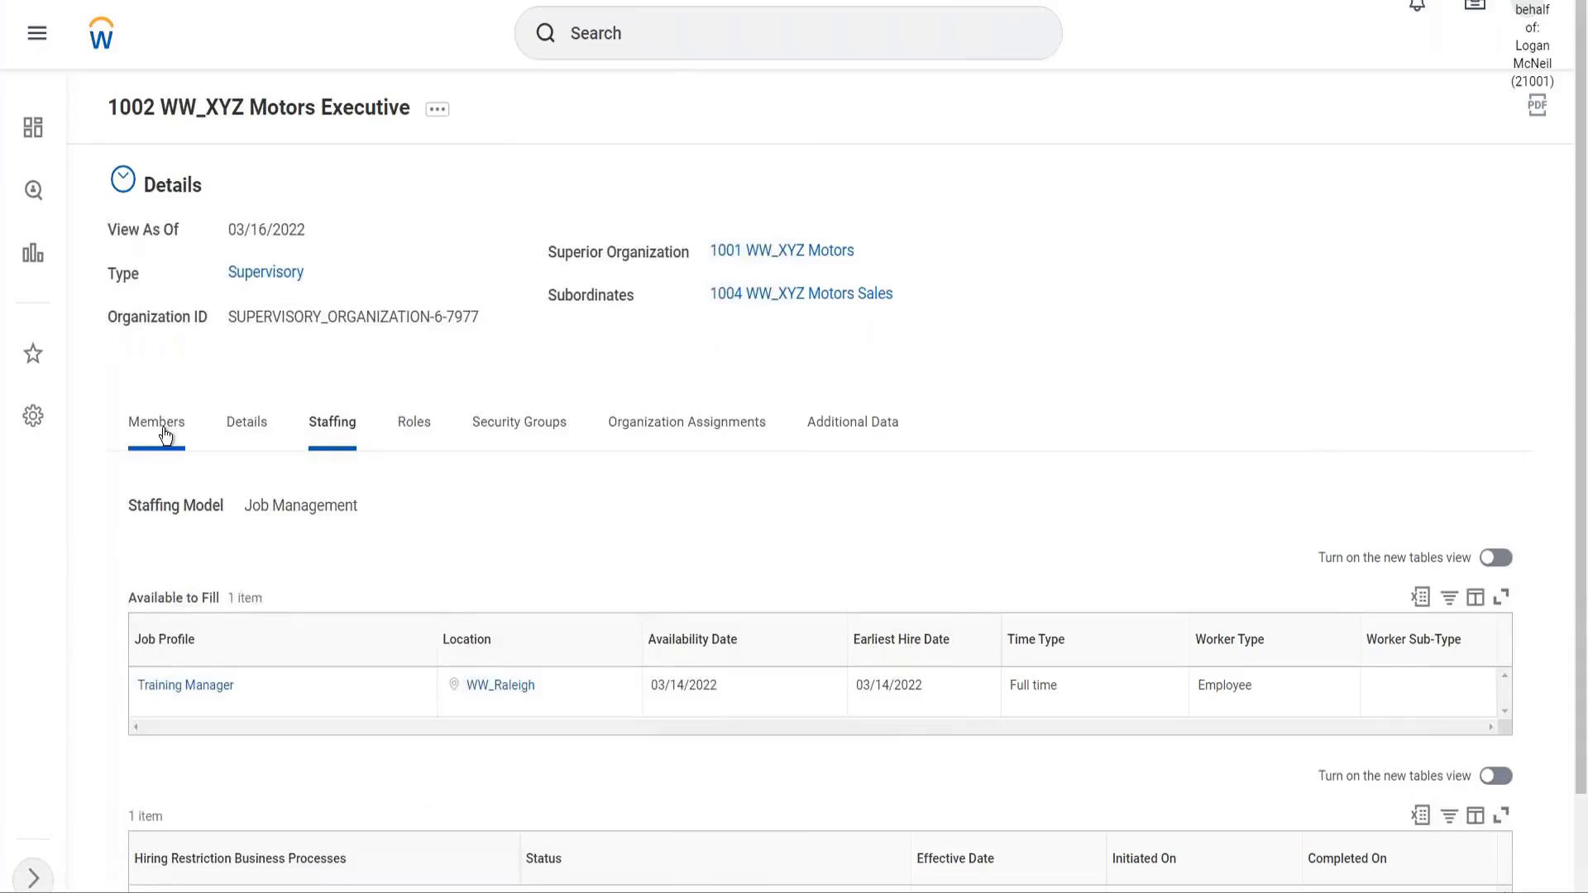
Review 1002's members for the new Training Manager job, then open superior organization 1001 WW_XYZ Motors
left_click(163, 423)
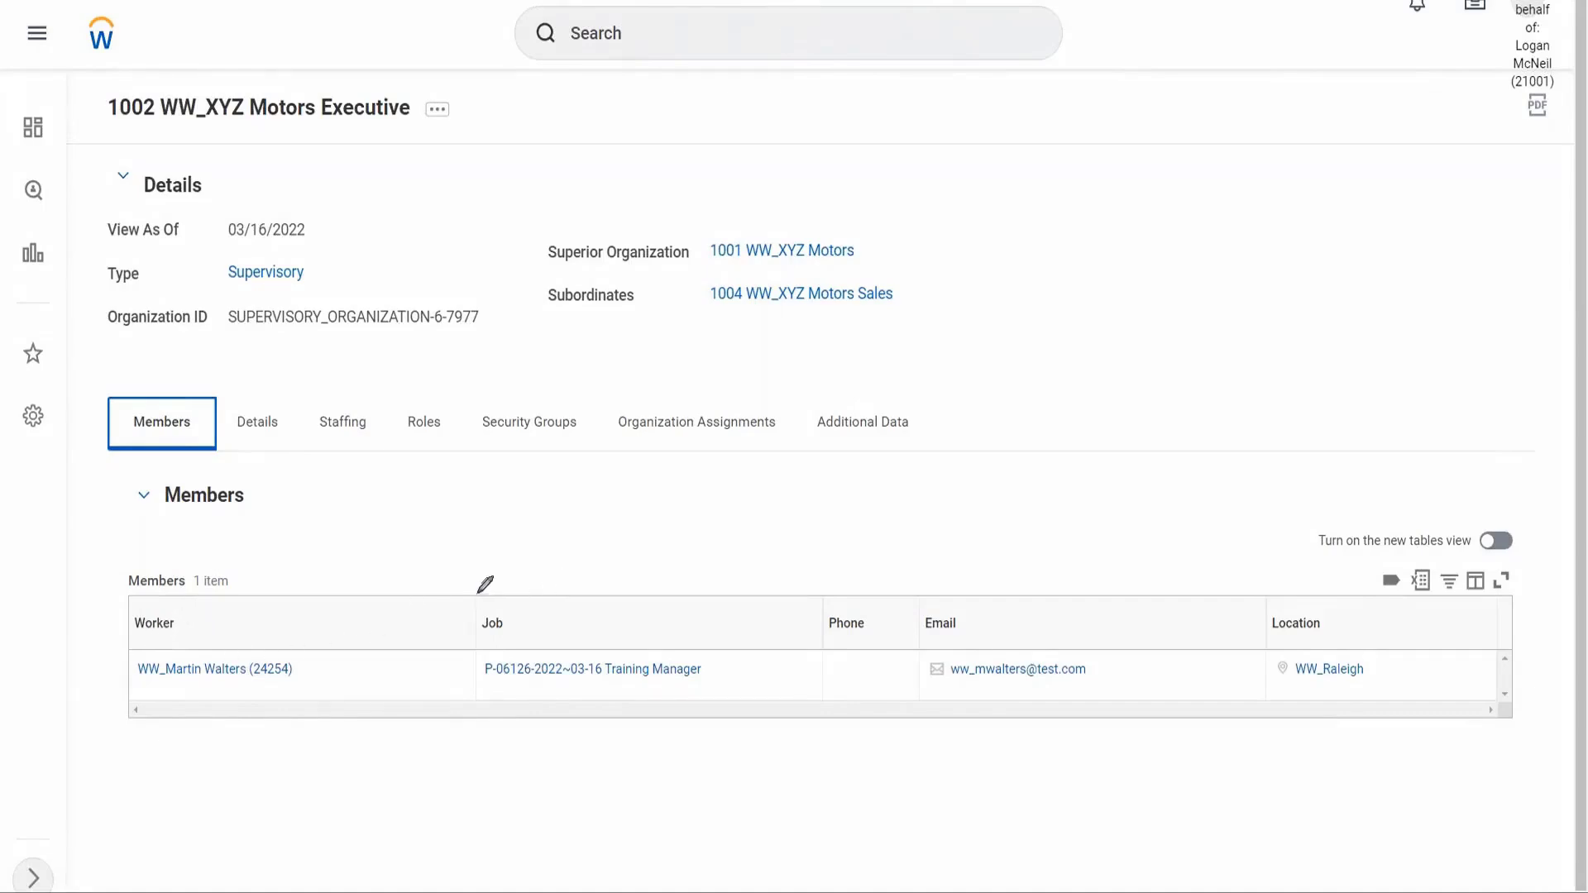
left_click_drag(470, 596, 486, 705)
mouse_move(460, 595)
left_mouse_down()
mouse_move(806, 596)
mouse_move(808, 705)
left_mouse_up()
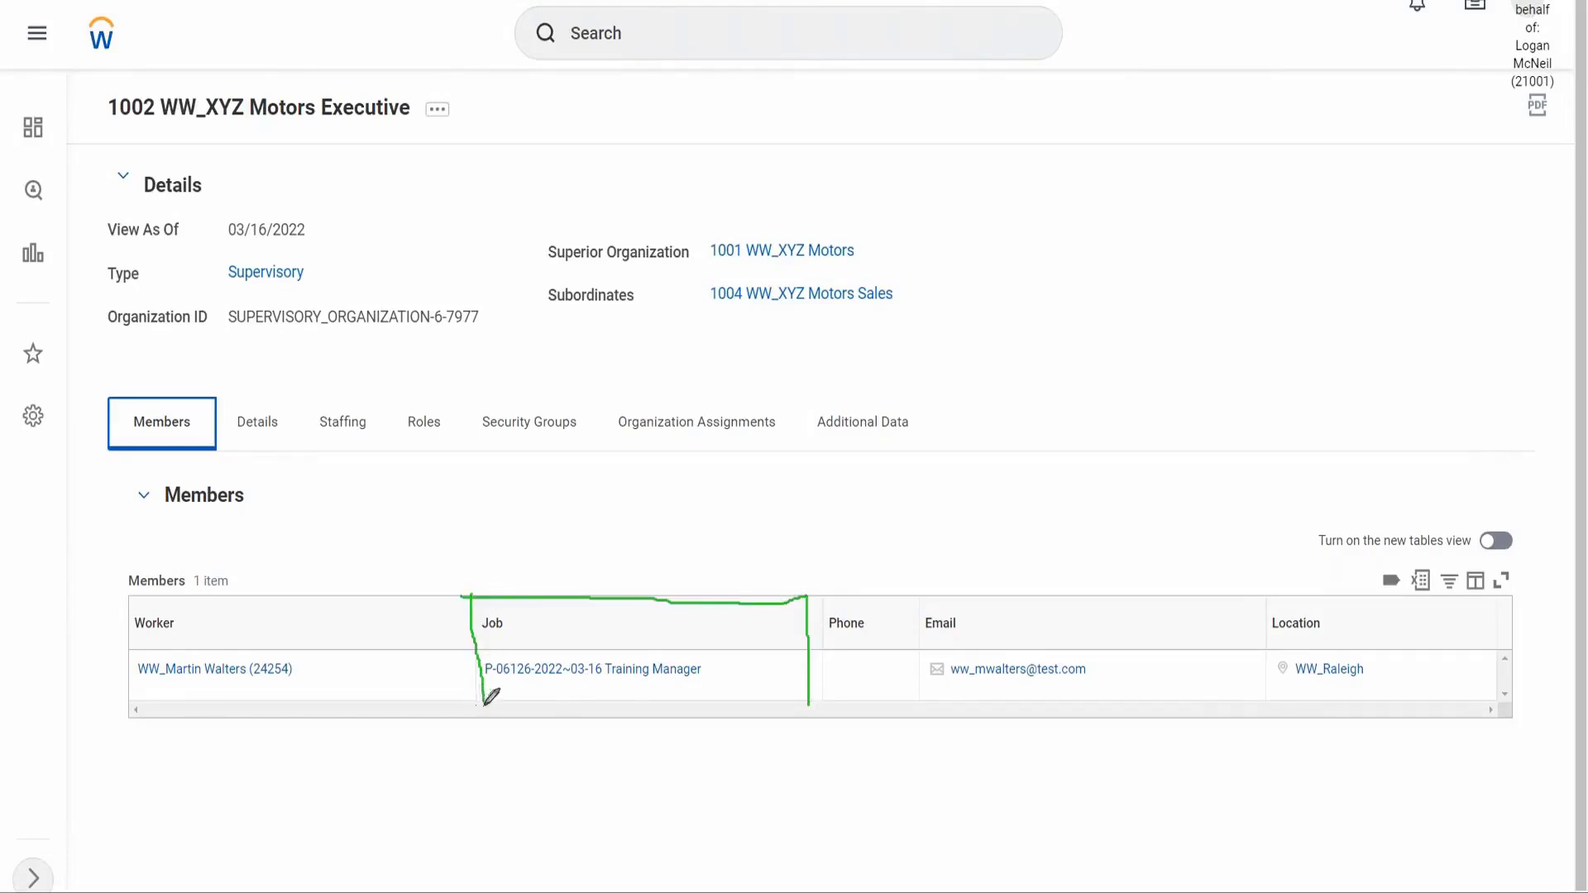
left_click_drag(485, 705, 808, 699)
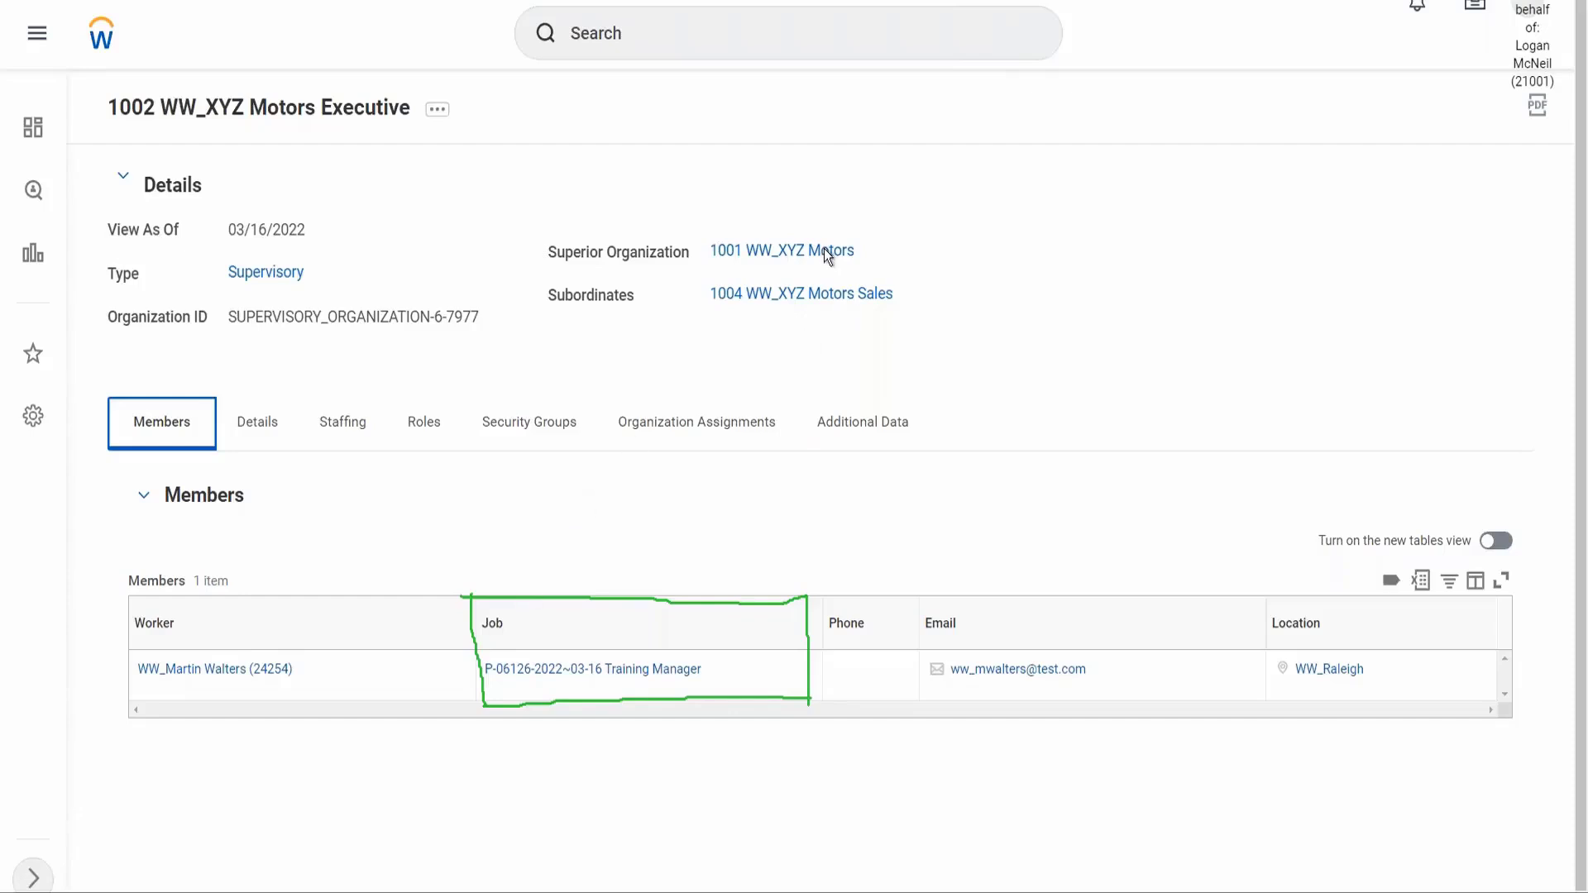
left_click(798, 259)
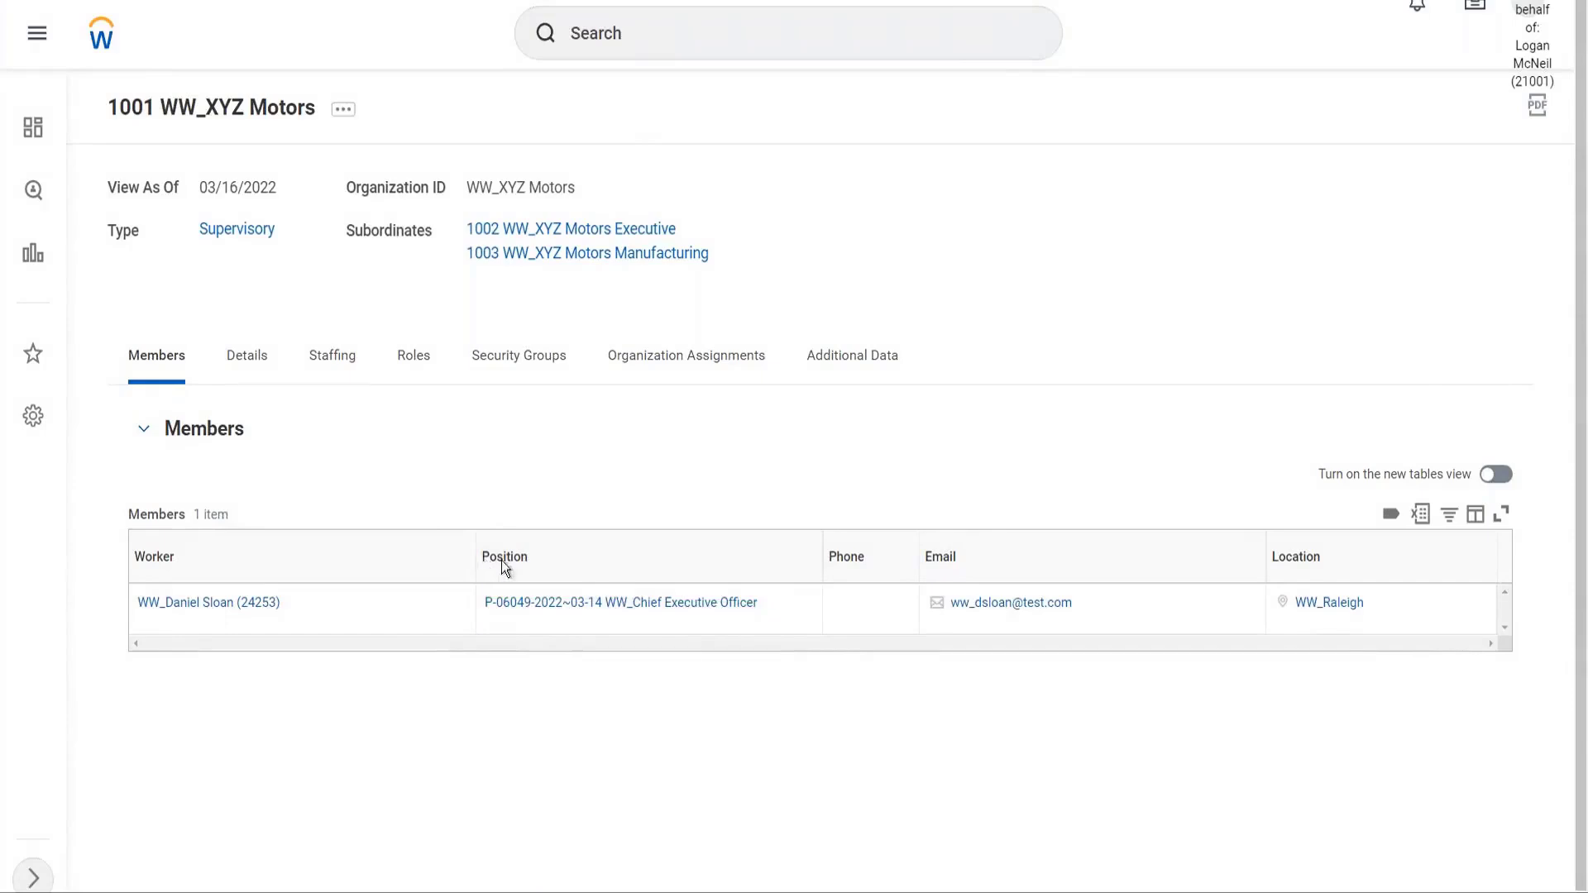
Compare 1001's Position Management staffing with 1002 Executive's Job Management staffing
left_click(551, 561)
left_click(569, 478)
left_click(339, 357)
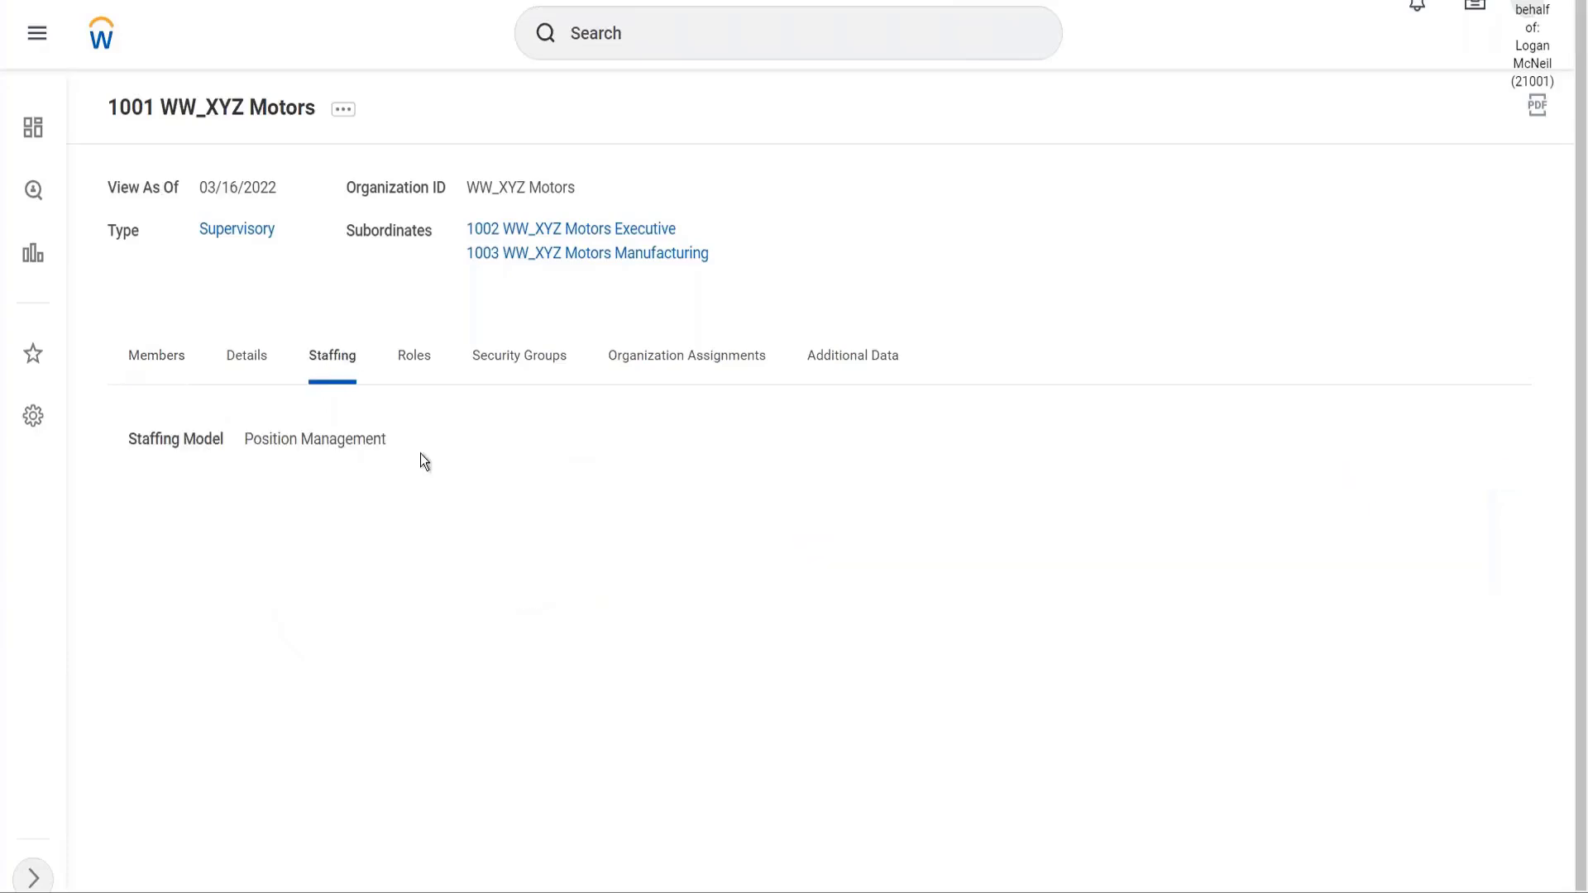
left_click(113, 360)
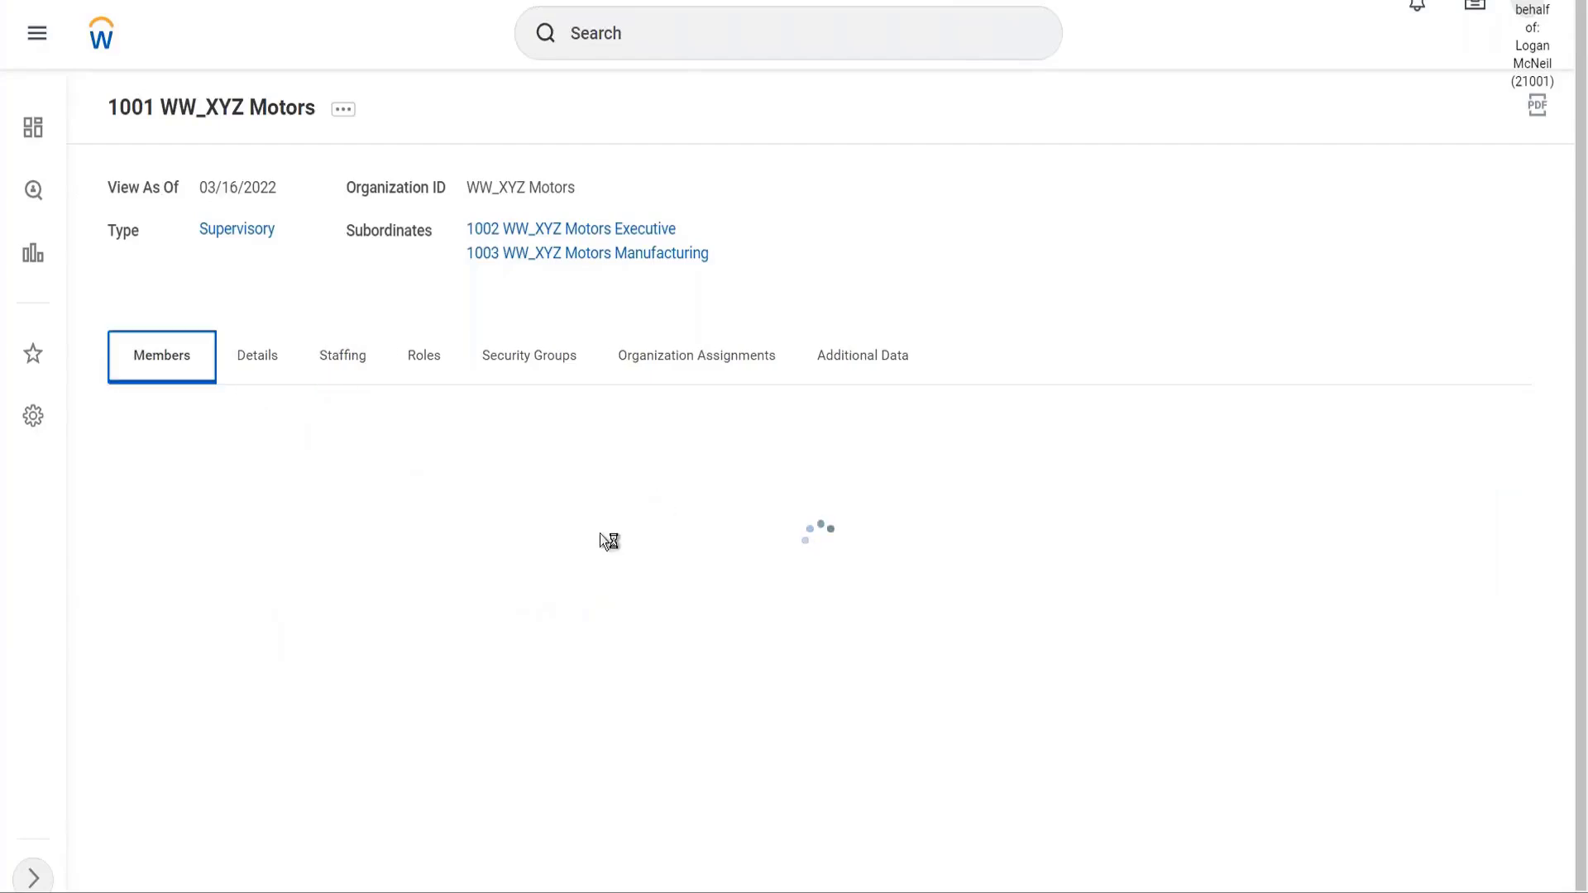
left_click(577, 237)
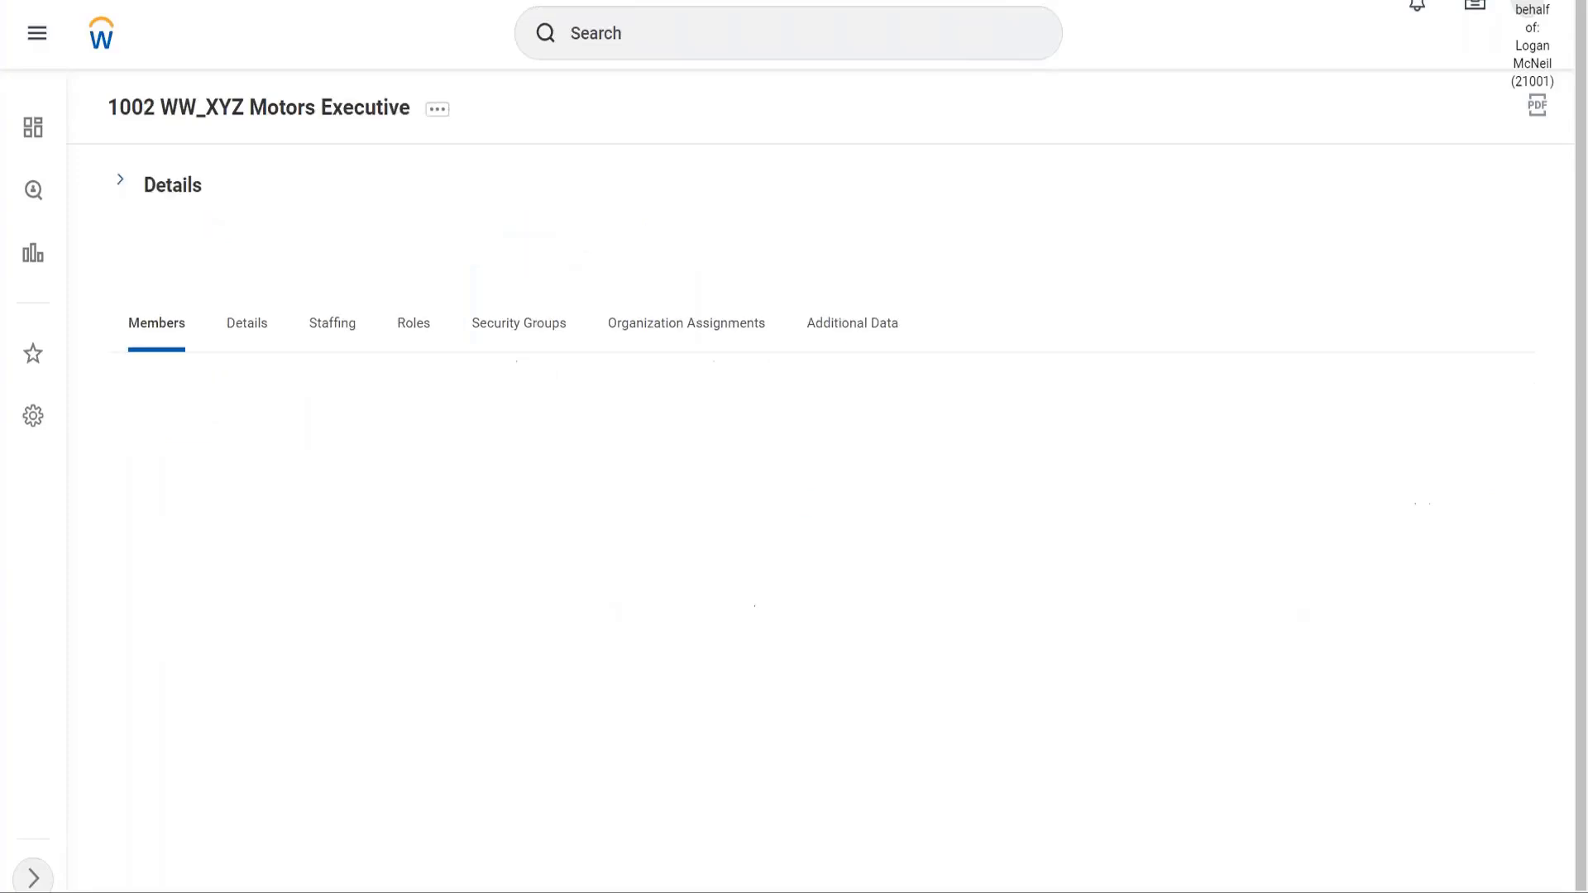
left_click(343, 331)
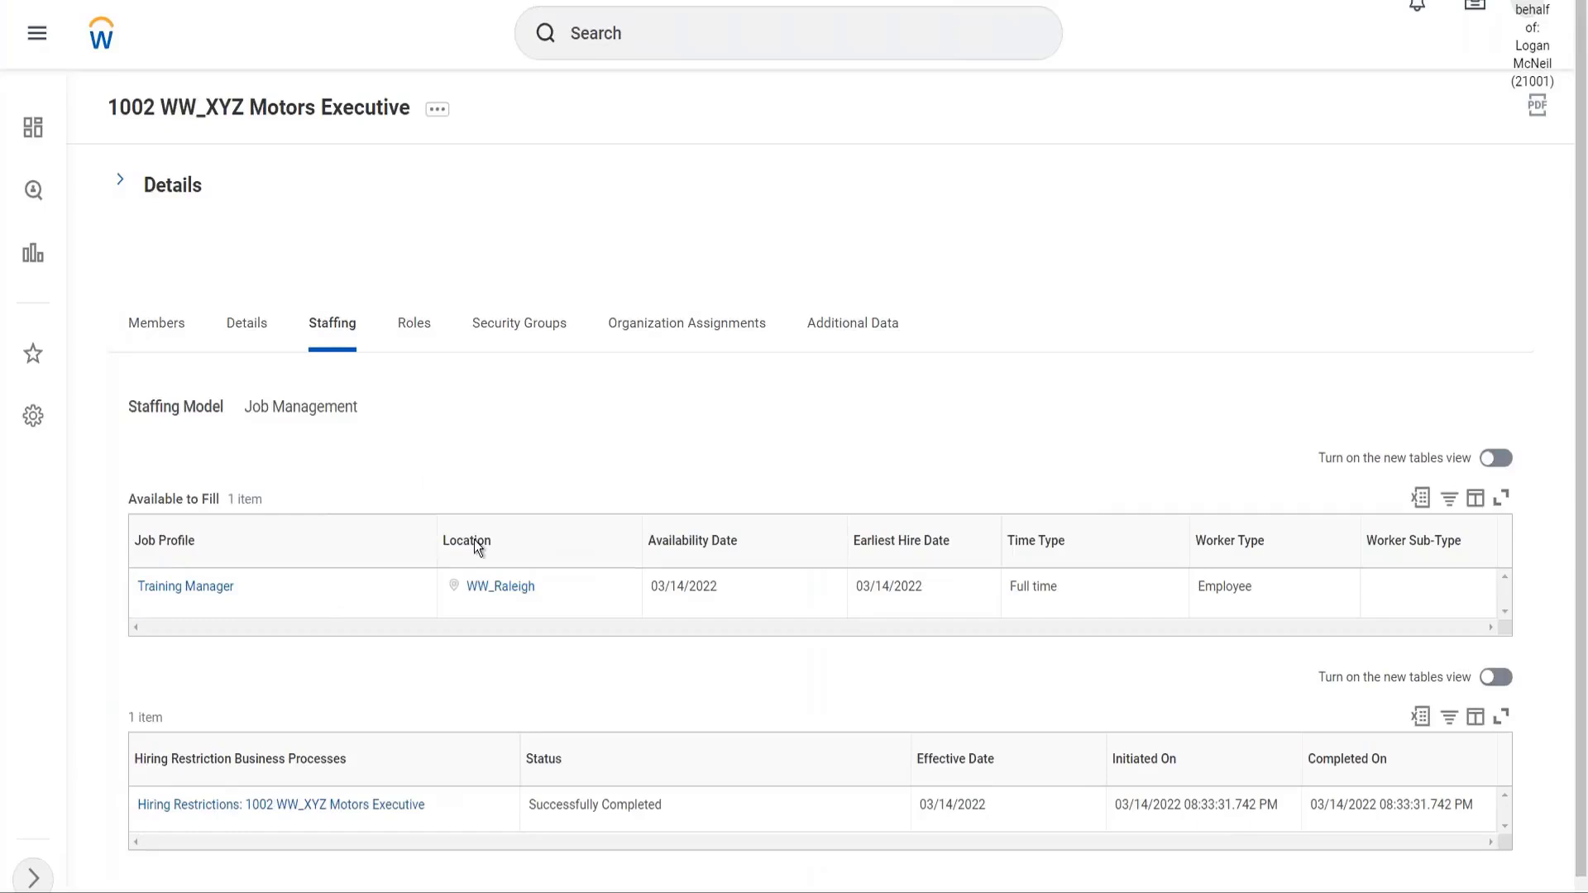
Highlight the Job Management staffing model on the 1002 WW_XYZ Motors Executive page
left_click_drag(365, 410, 253, 408)
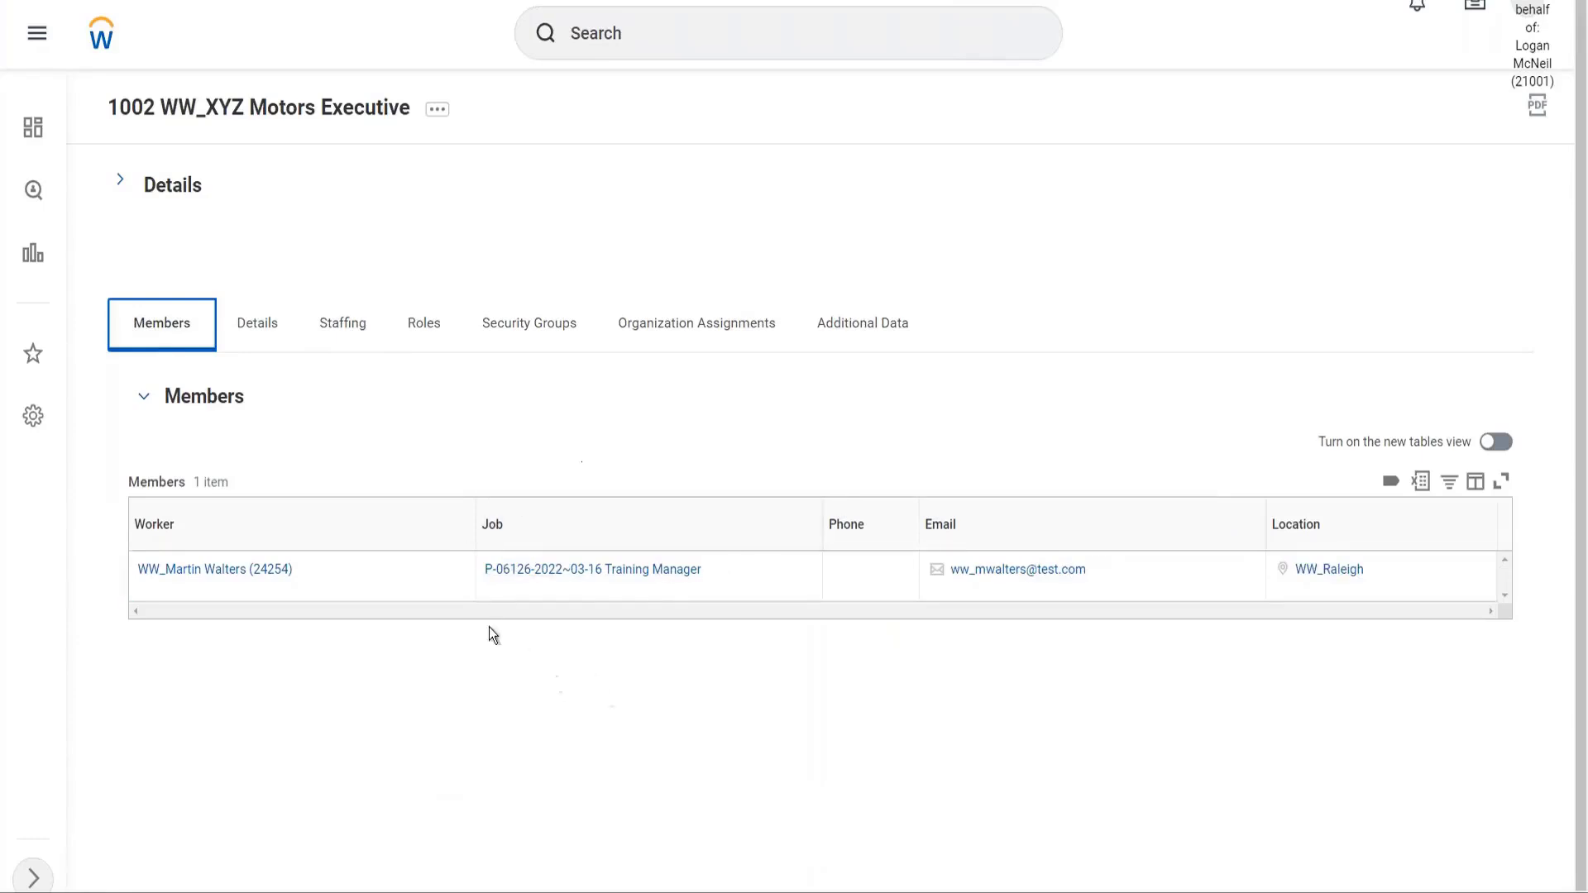
Show the Executive organization's Staffing tab with the Training Manager opening at WW_Raleigh
left_click(331, 329)
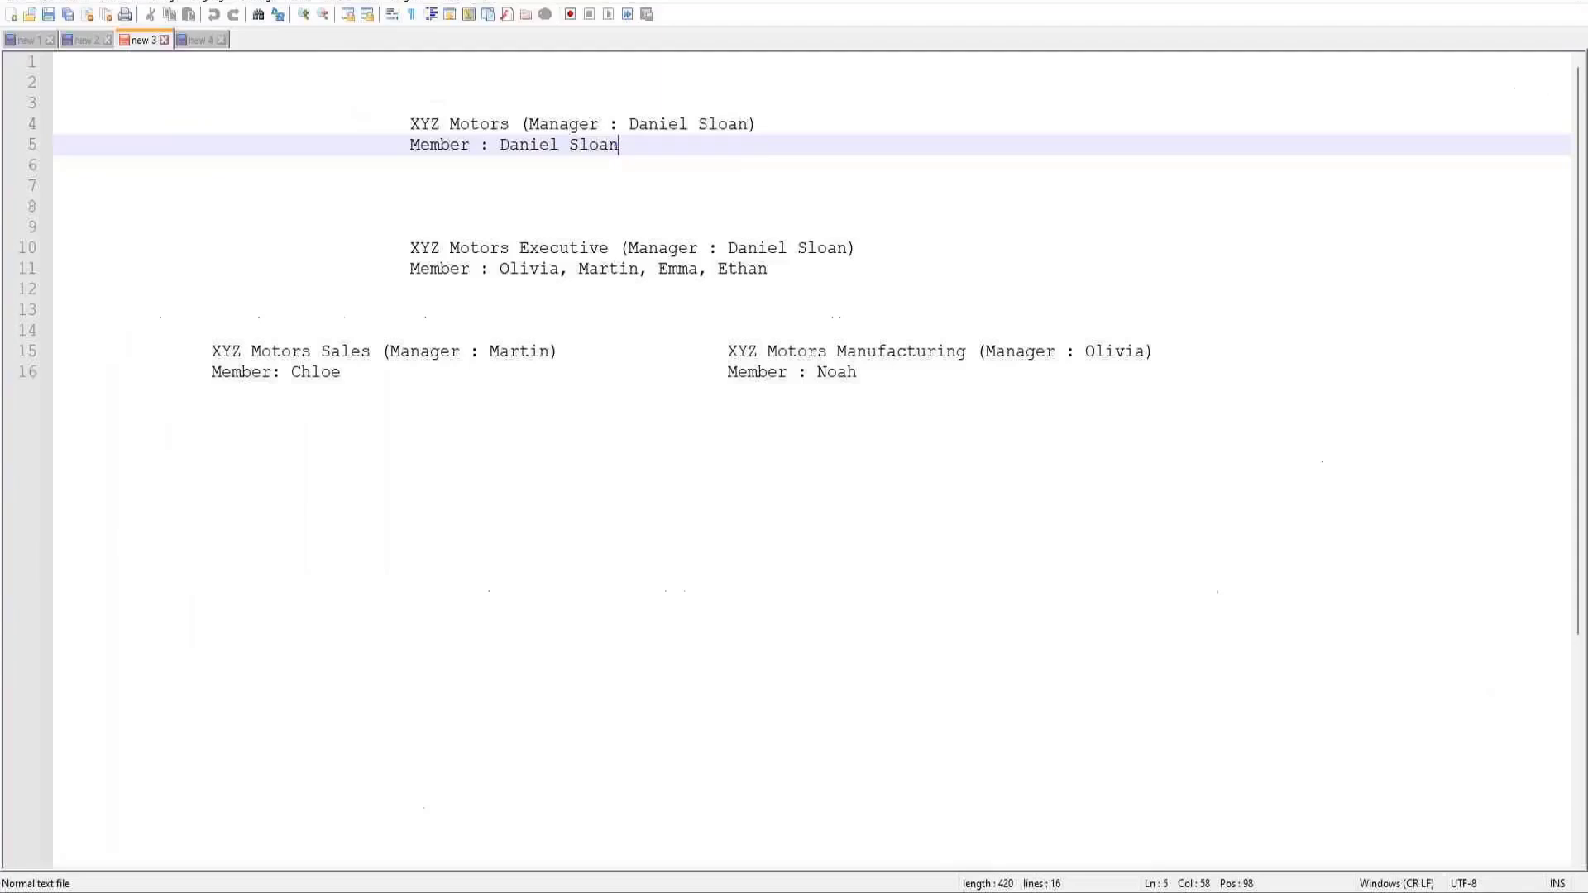
Review the Executive member names on line 11 of the notes, then return to Workday's staffing page
left_click(534, 295)
left_click(546, 268)
left_click(501, 269)
left_click_drag(501, 270, 793, 273)
left_click(792, 273)
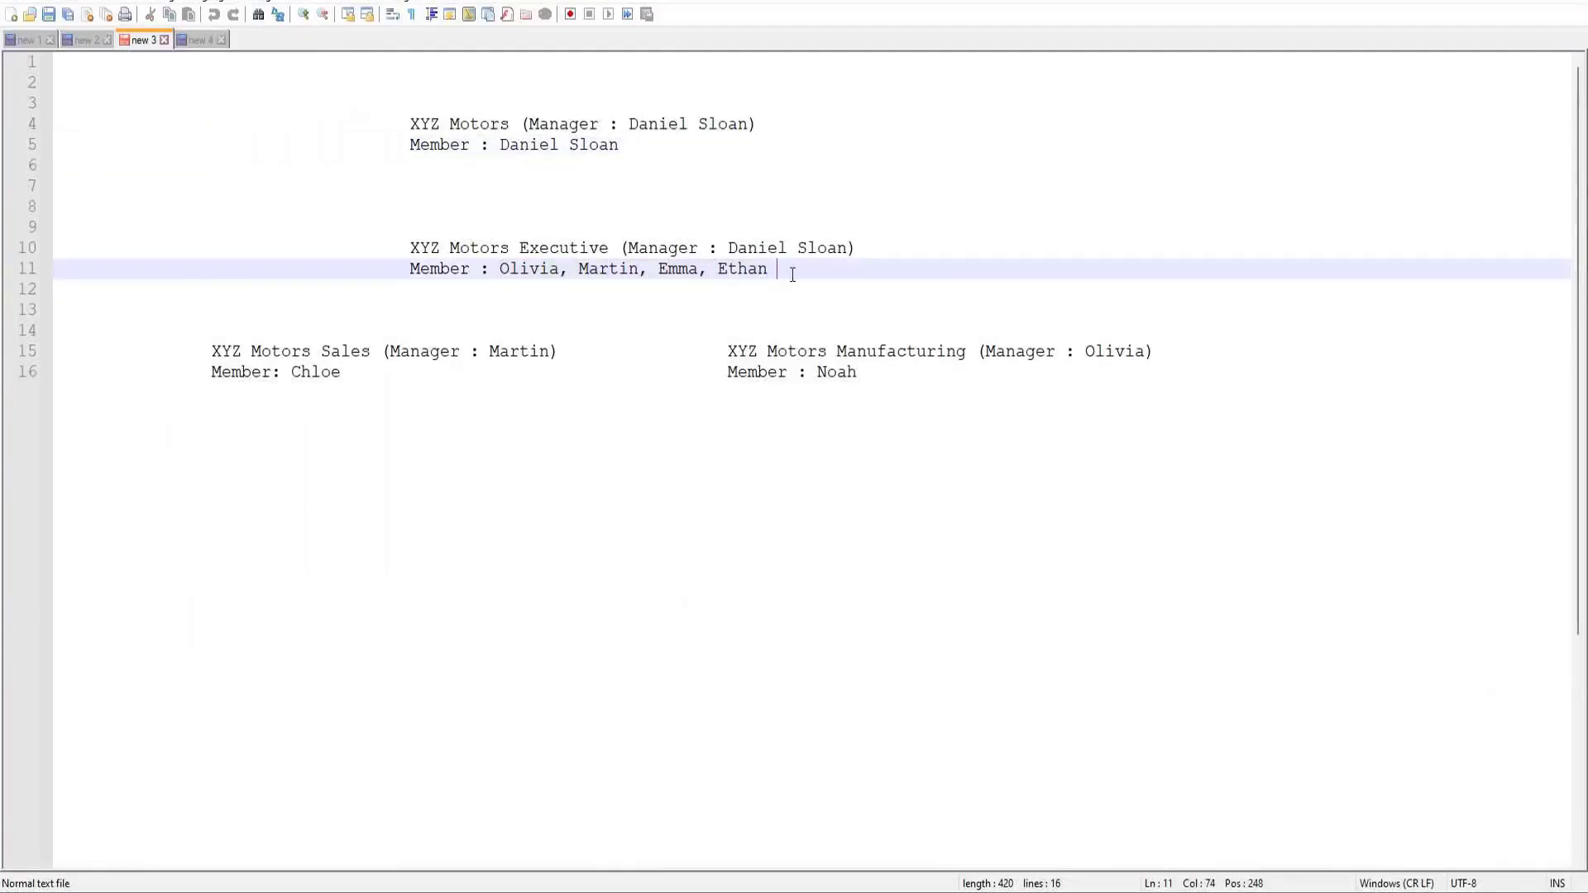
double_click(617, 271)
left_click(676, 271)
key("Right")
key("Right")
key("Right")
key("Right")
key("Right")
key("Right")
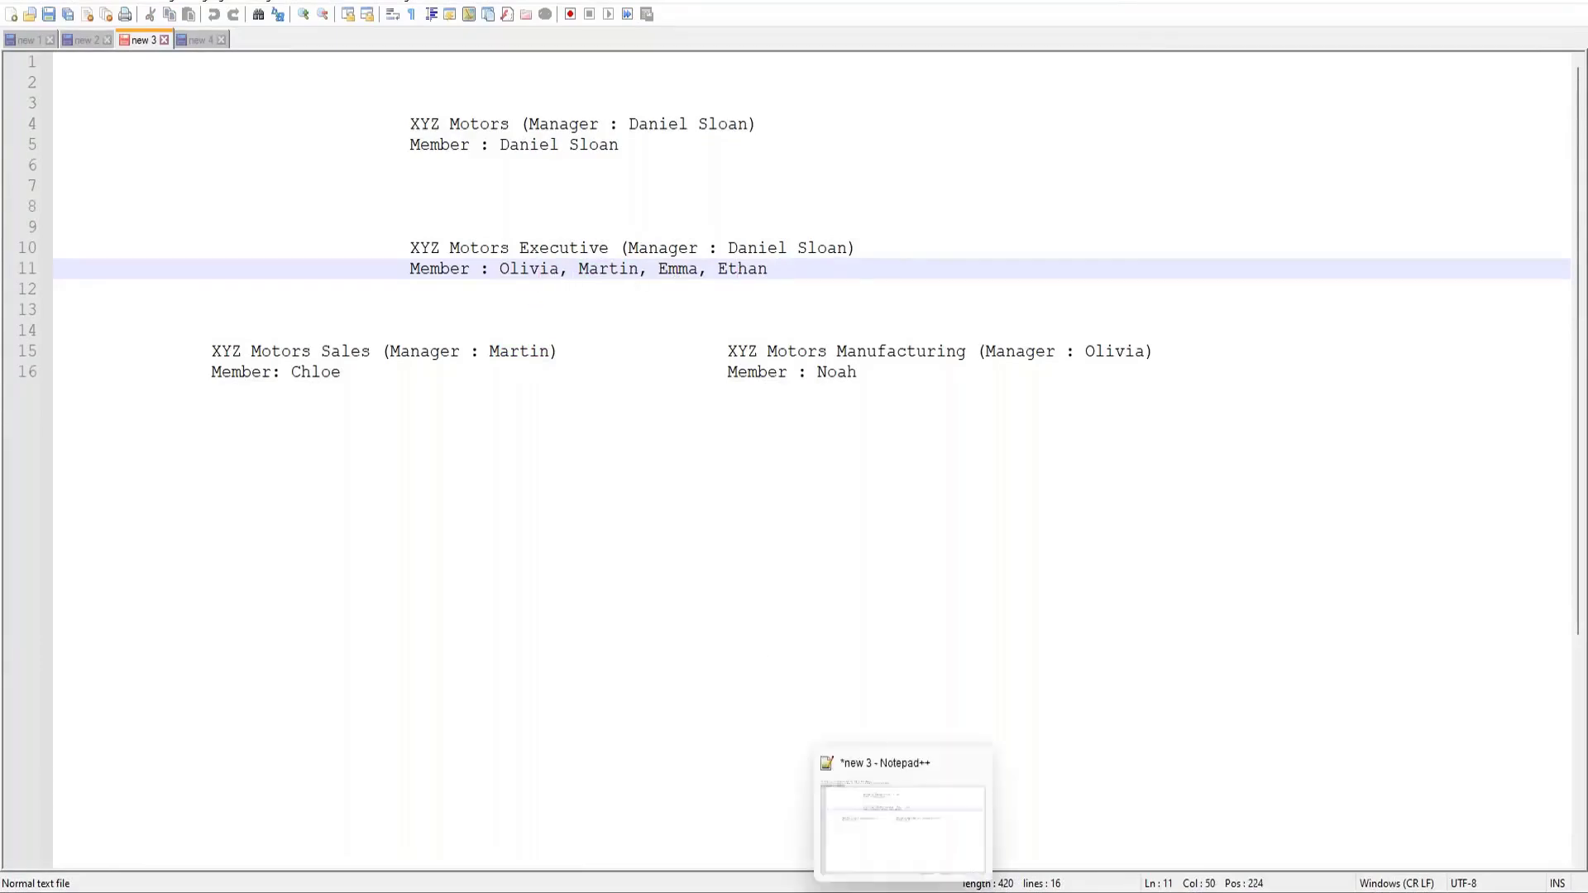
left_click(852, 885)
left_click(822, 220)
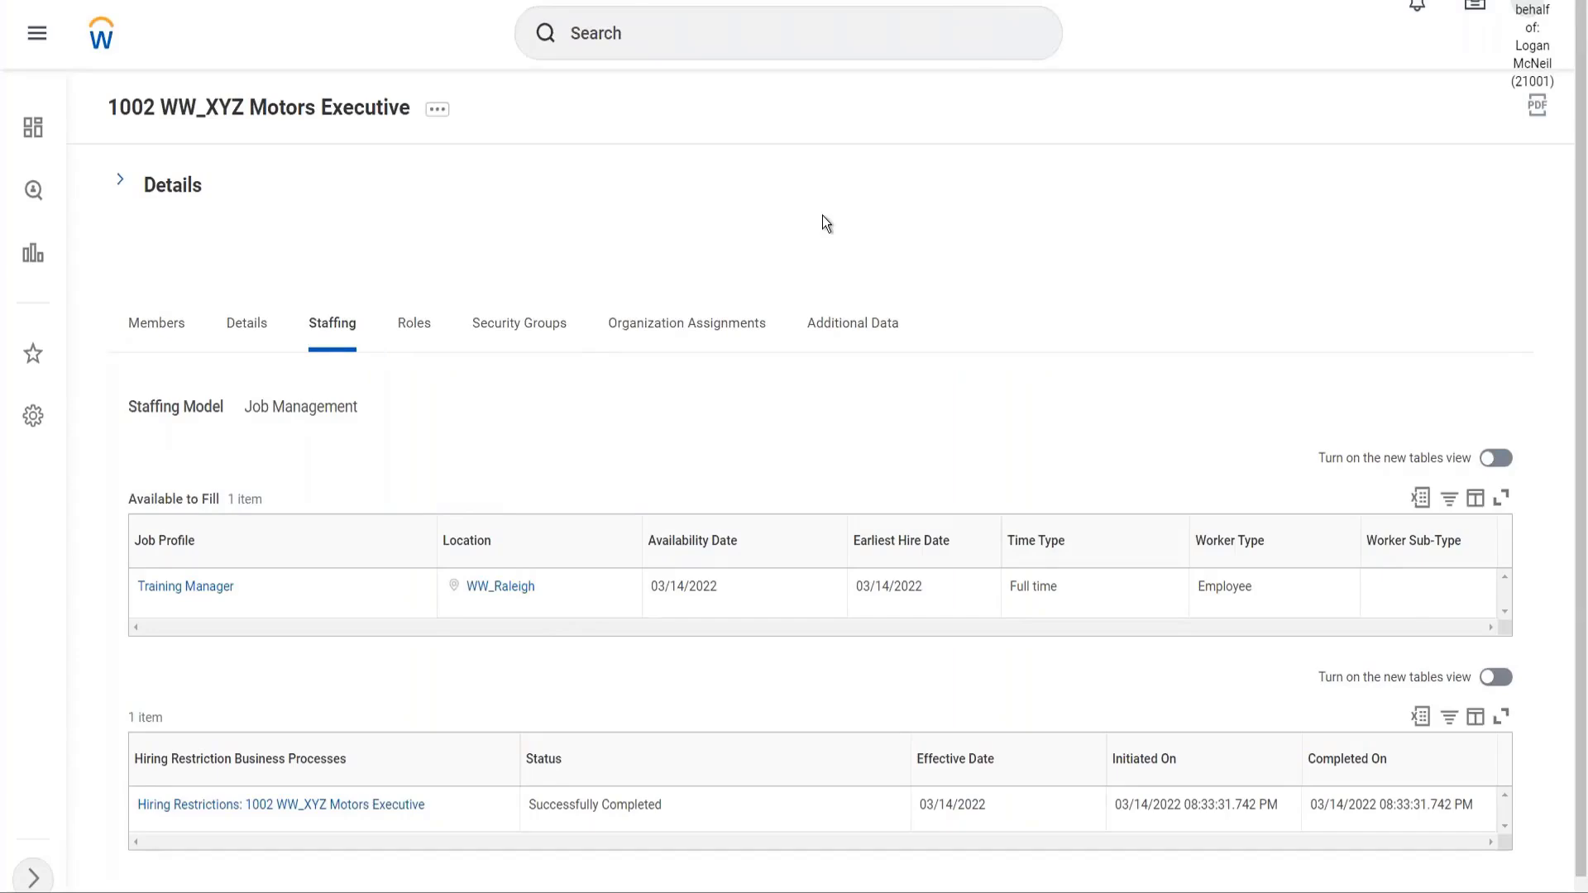
Check the Executive organization's related actions menu, then expand its Details section
left_click(436, 115)
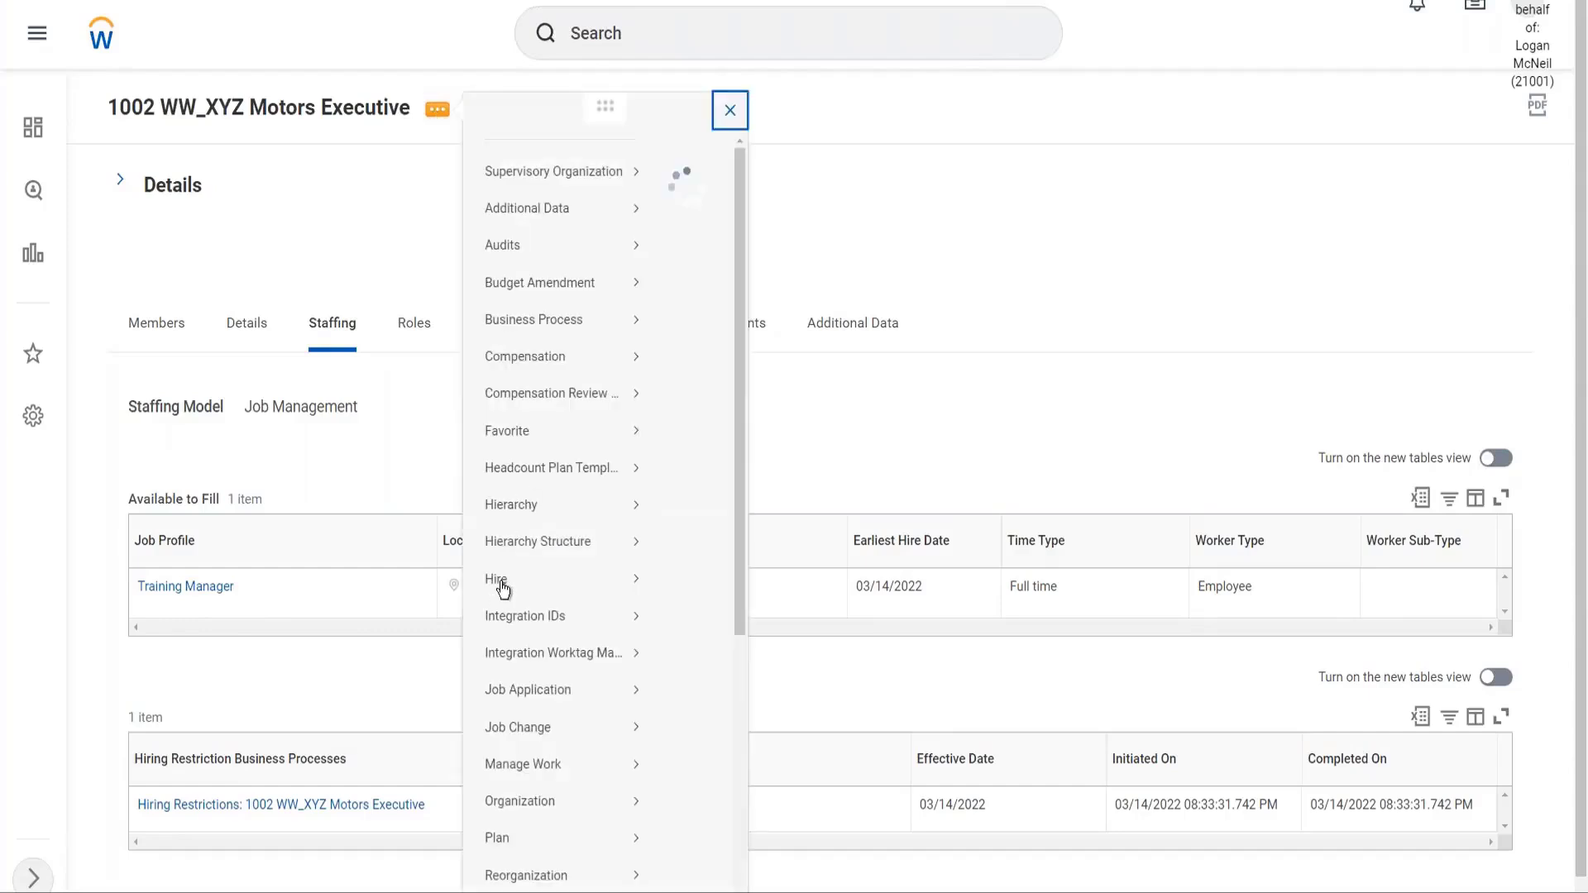
mouse_move(499, 605)
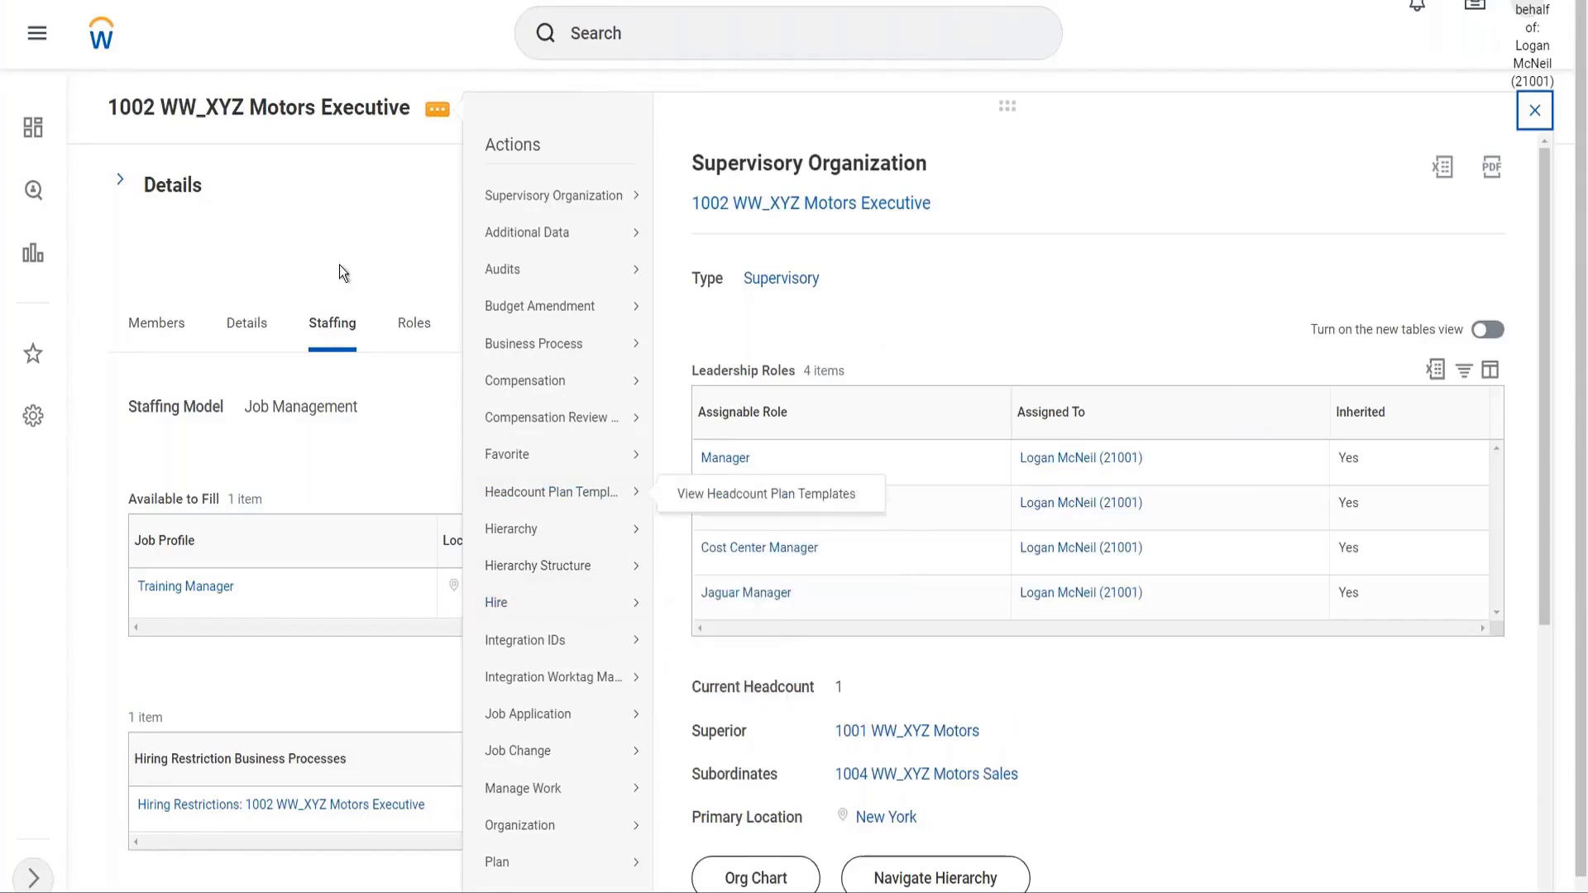
left_click(120, 186)
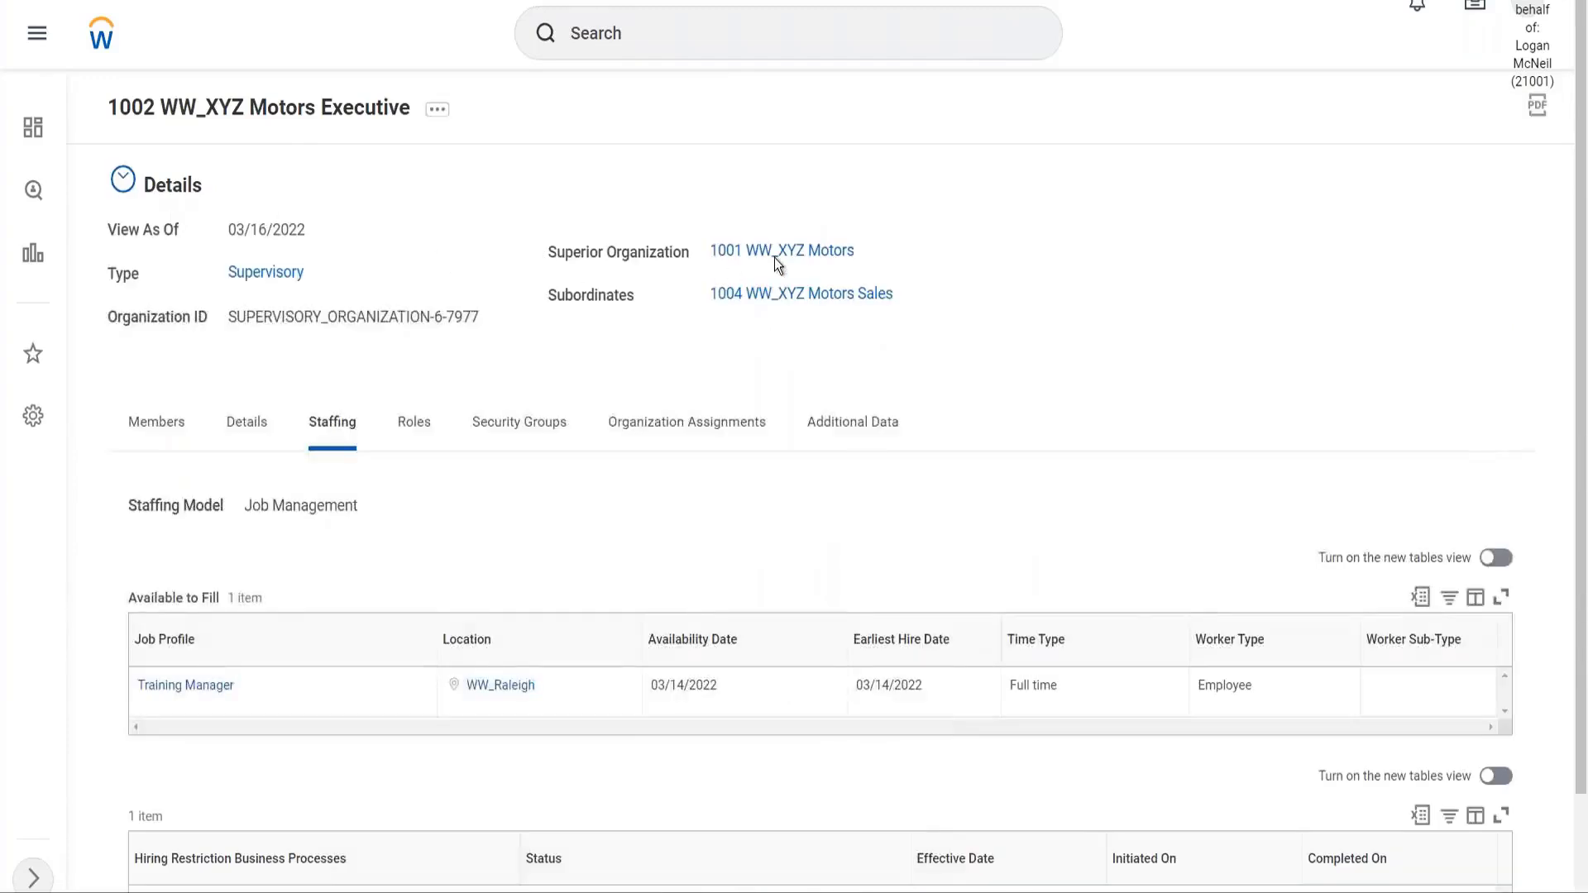
Open superior organization 1001 WW_XYZ Motors and view its Position Management staffing model
mouse_move(795, 259)
left_click(799, 258)
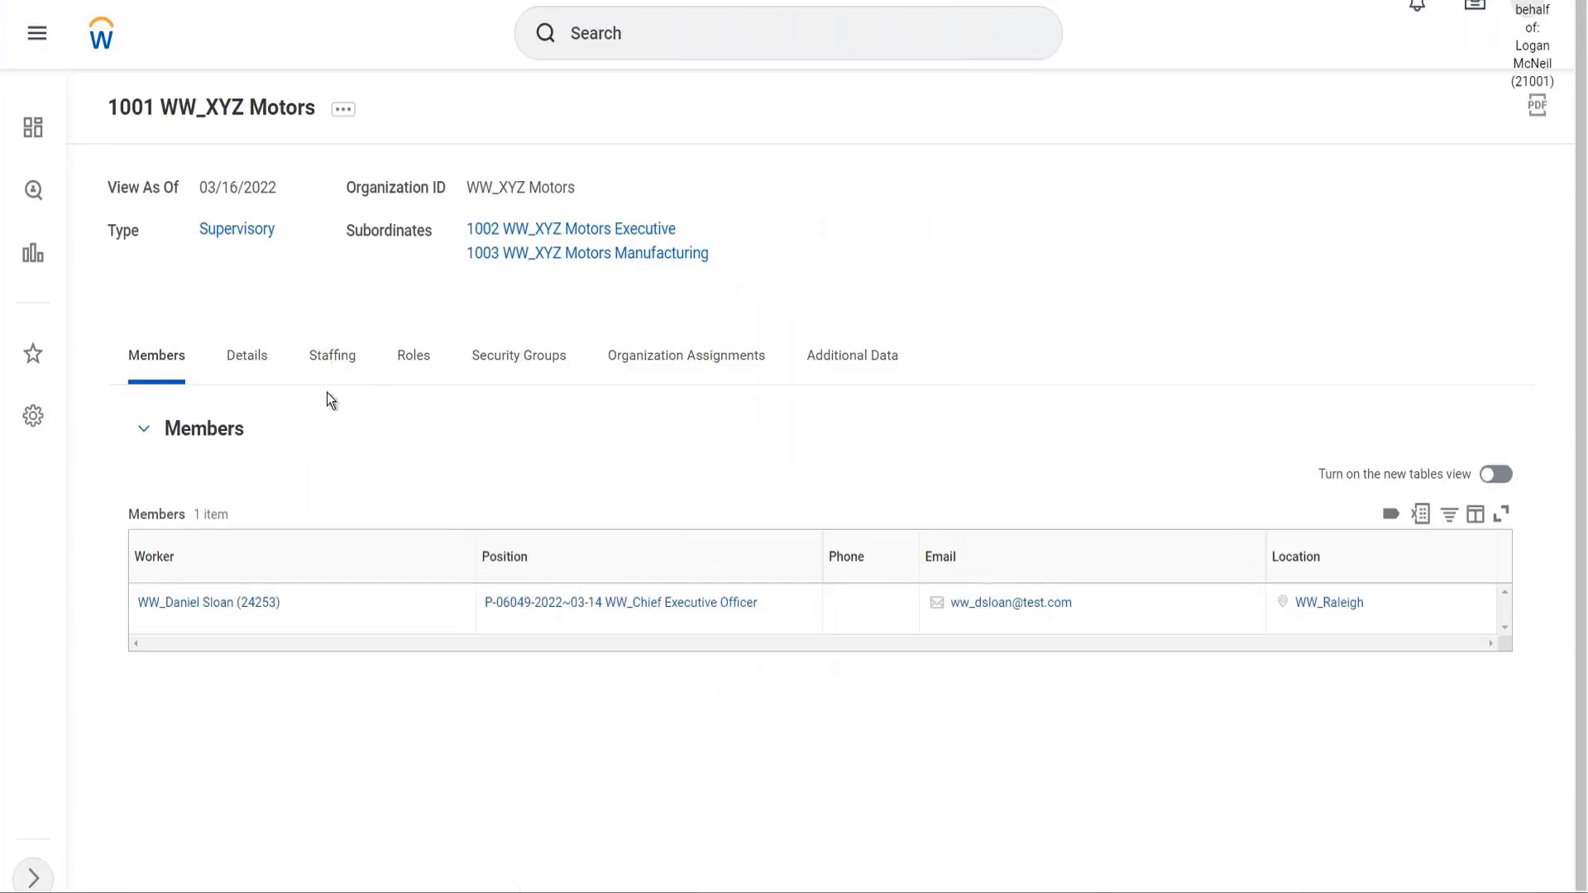
left_click(335, 357)
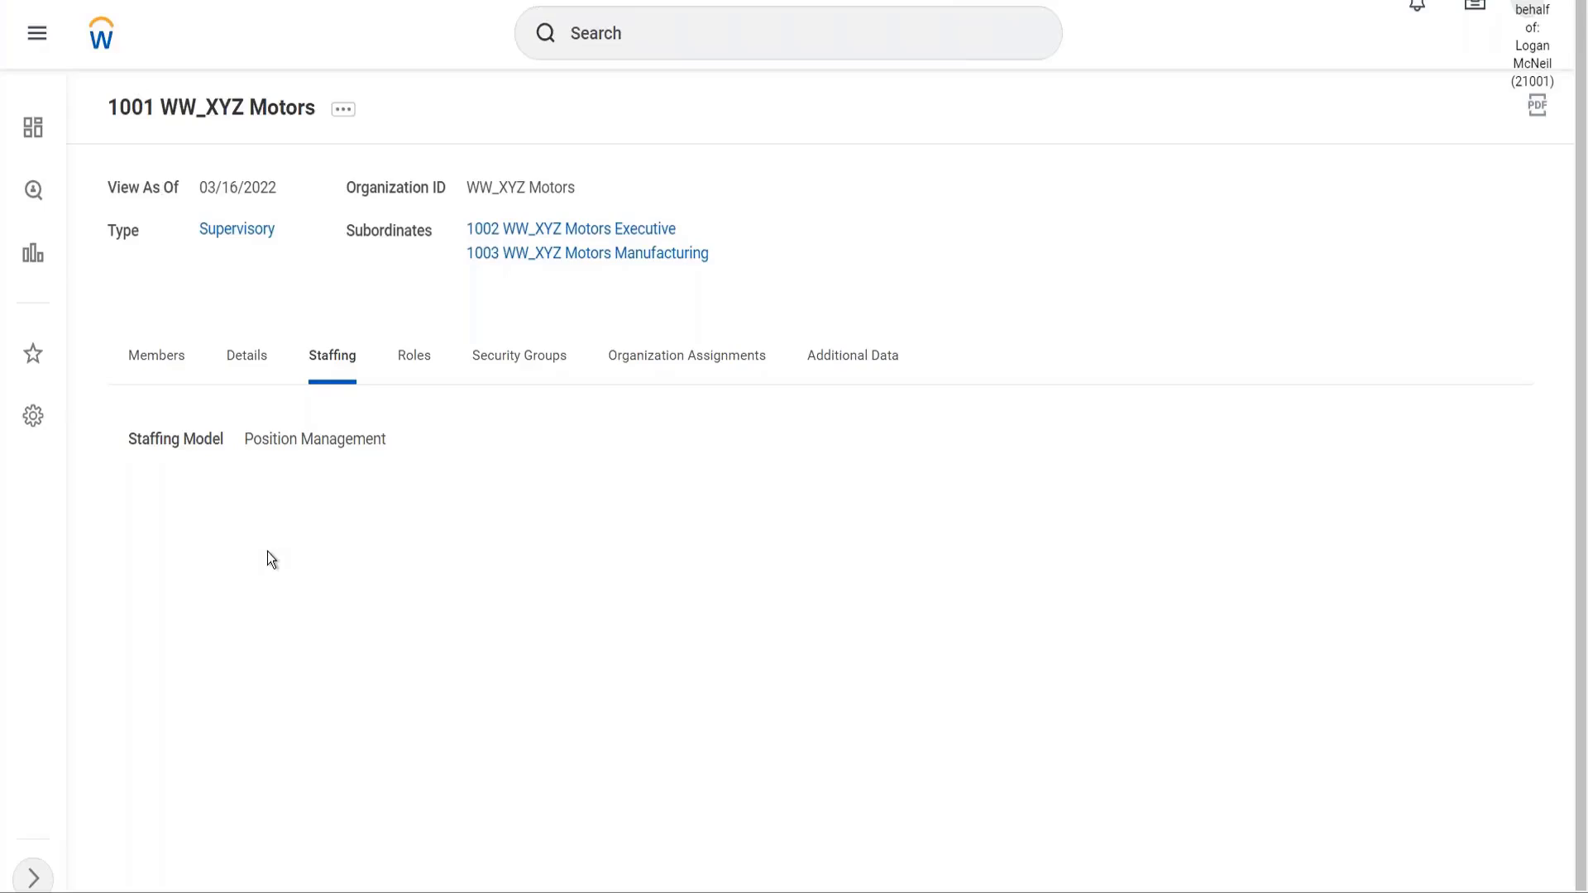
Go back to 1002 WW_XYZ Motors Executive, expand its details and members, then its Job Management staffing
left_click(619, 231)
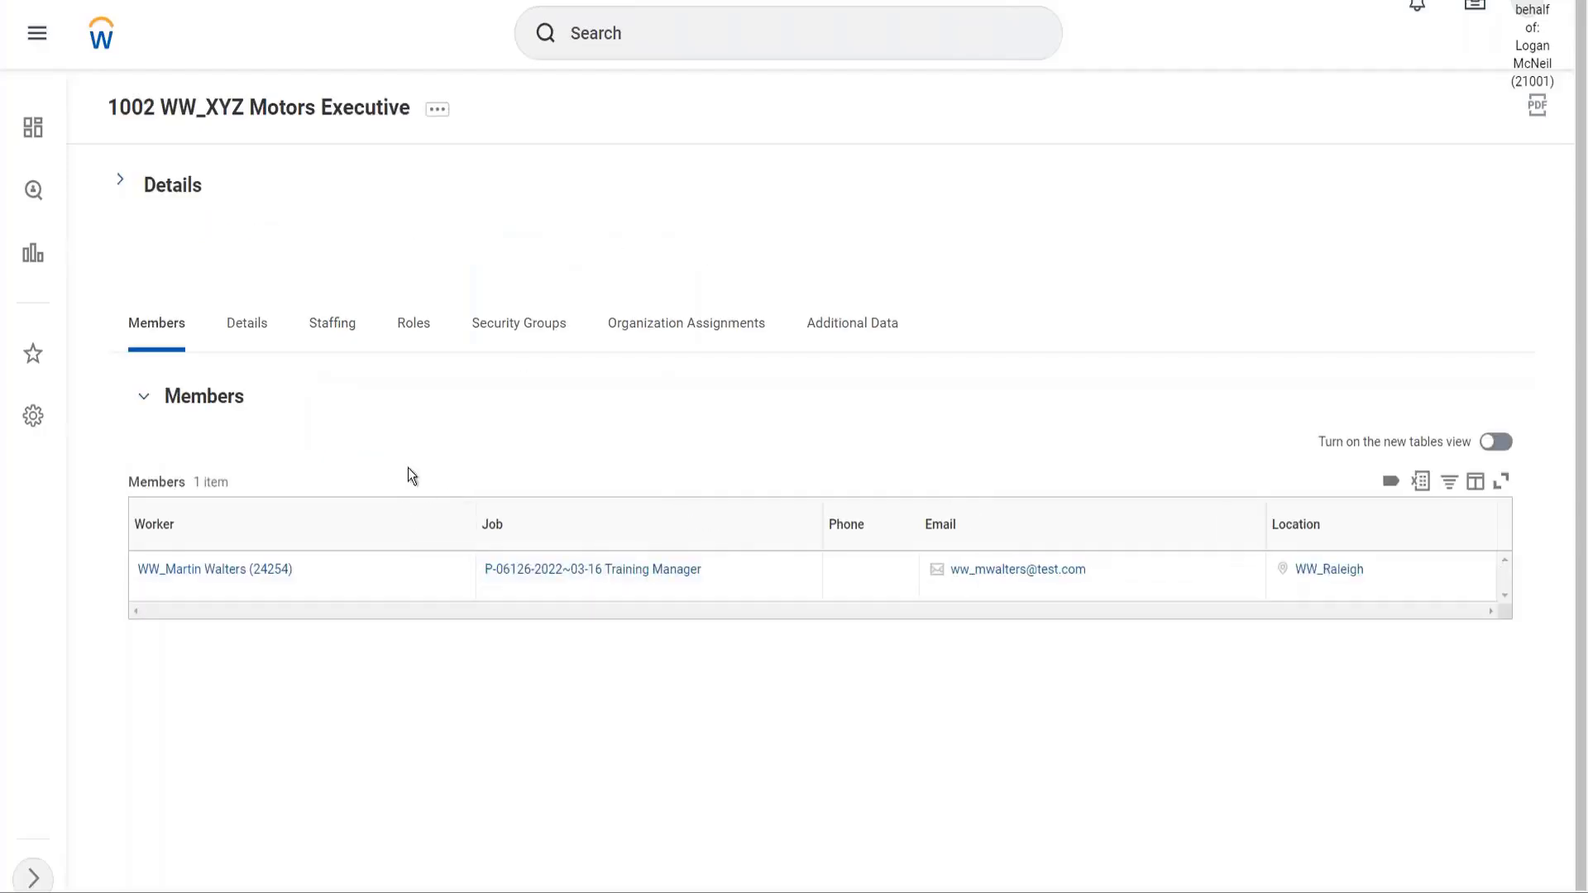
left_click(342, 331)
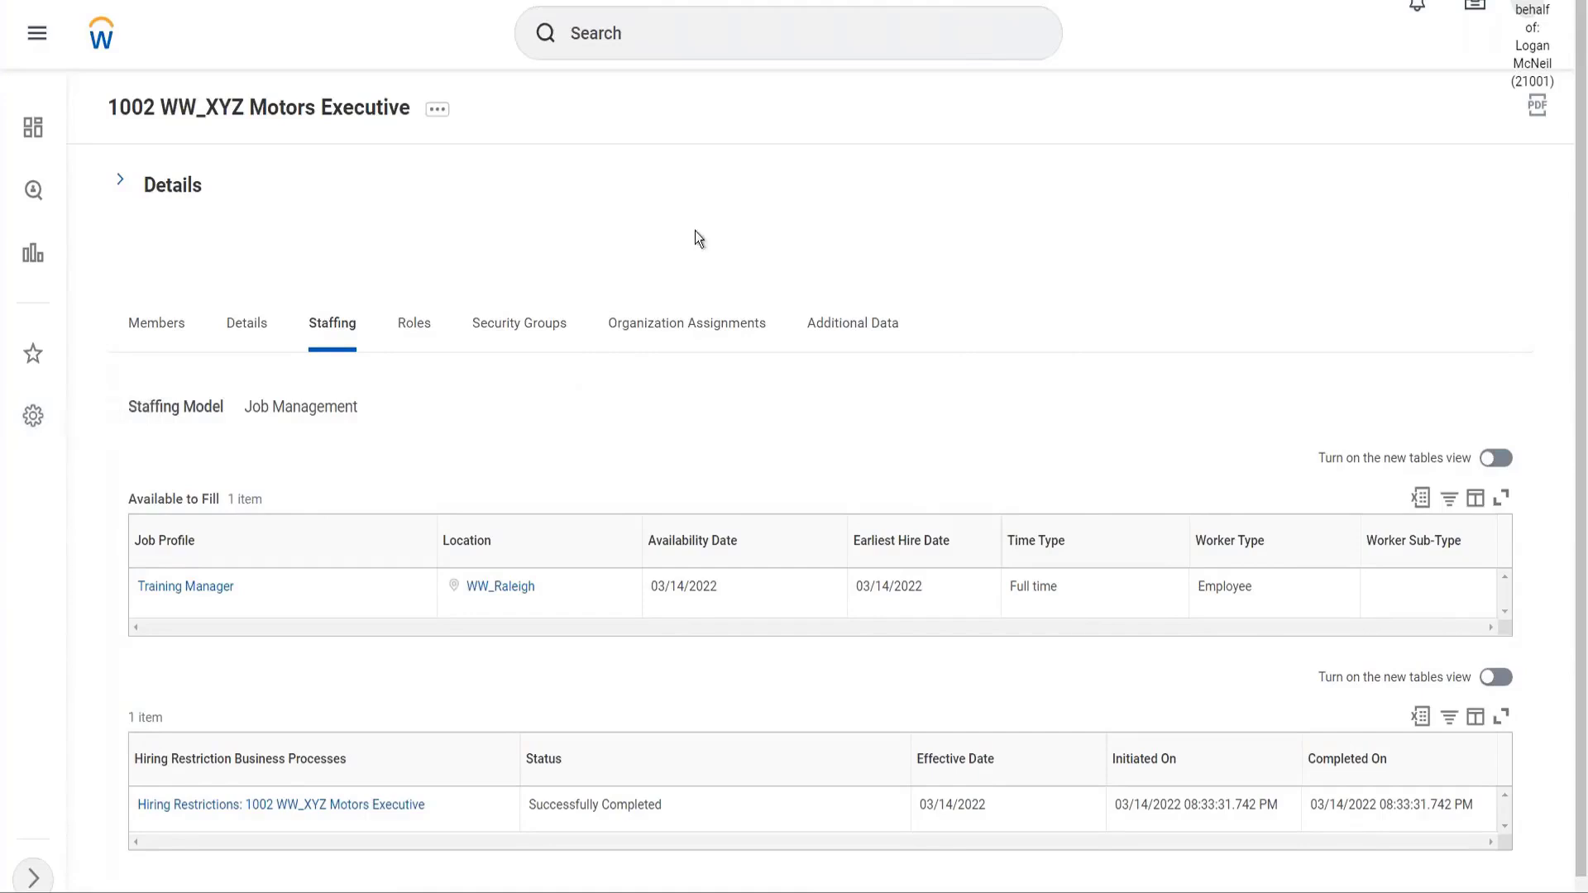
left_click(120, 180)
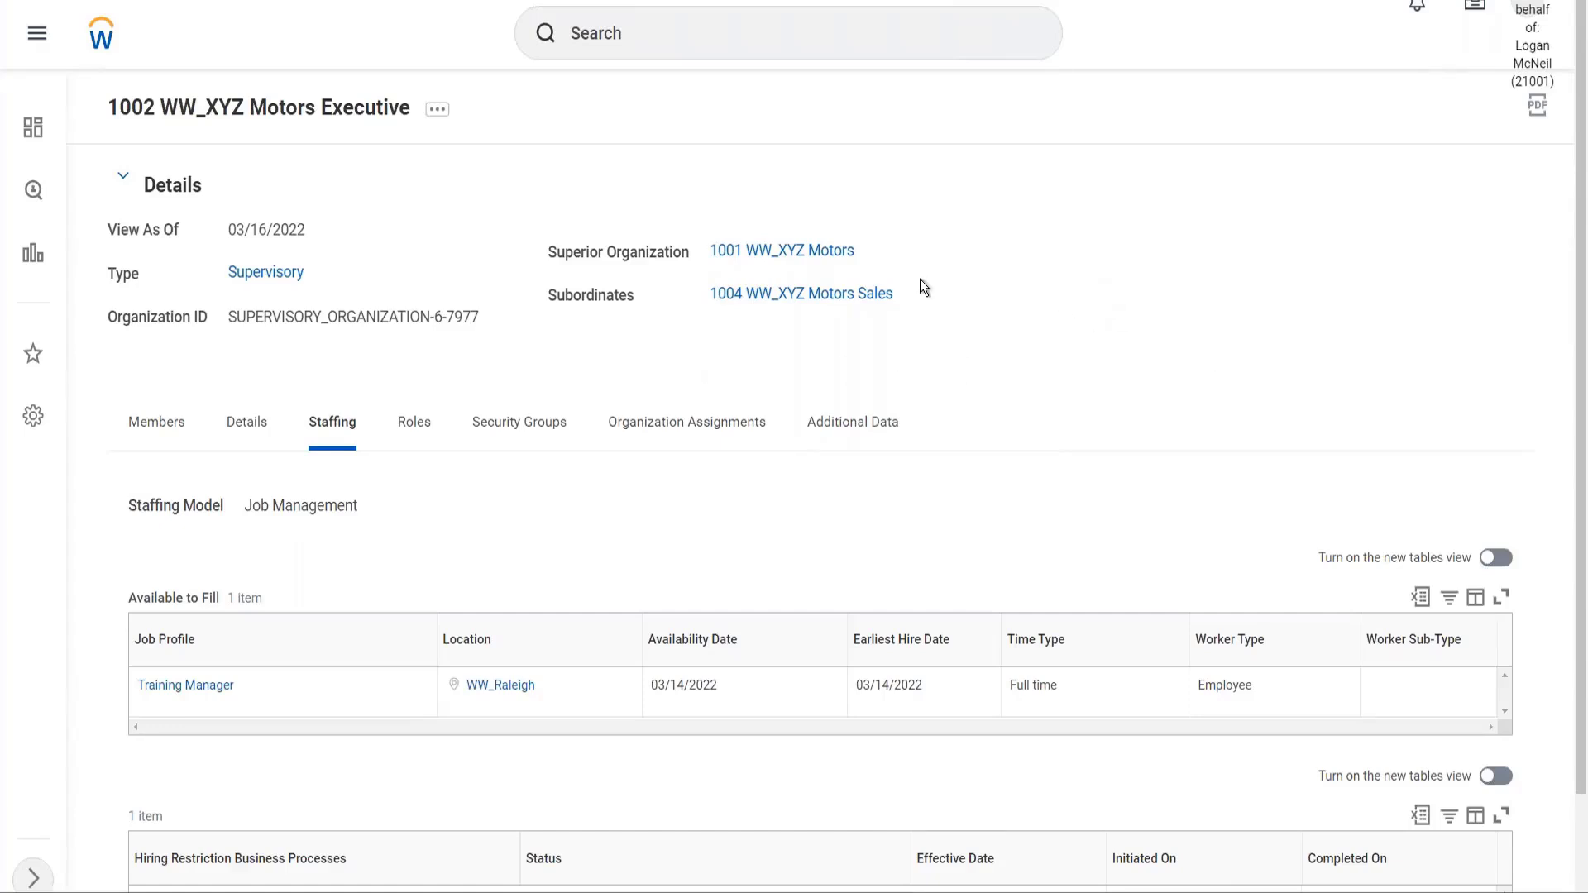
left_click(161, 430)
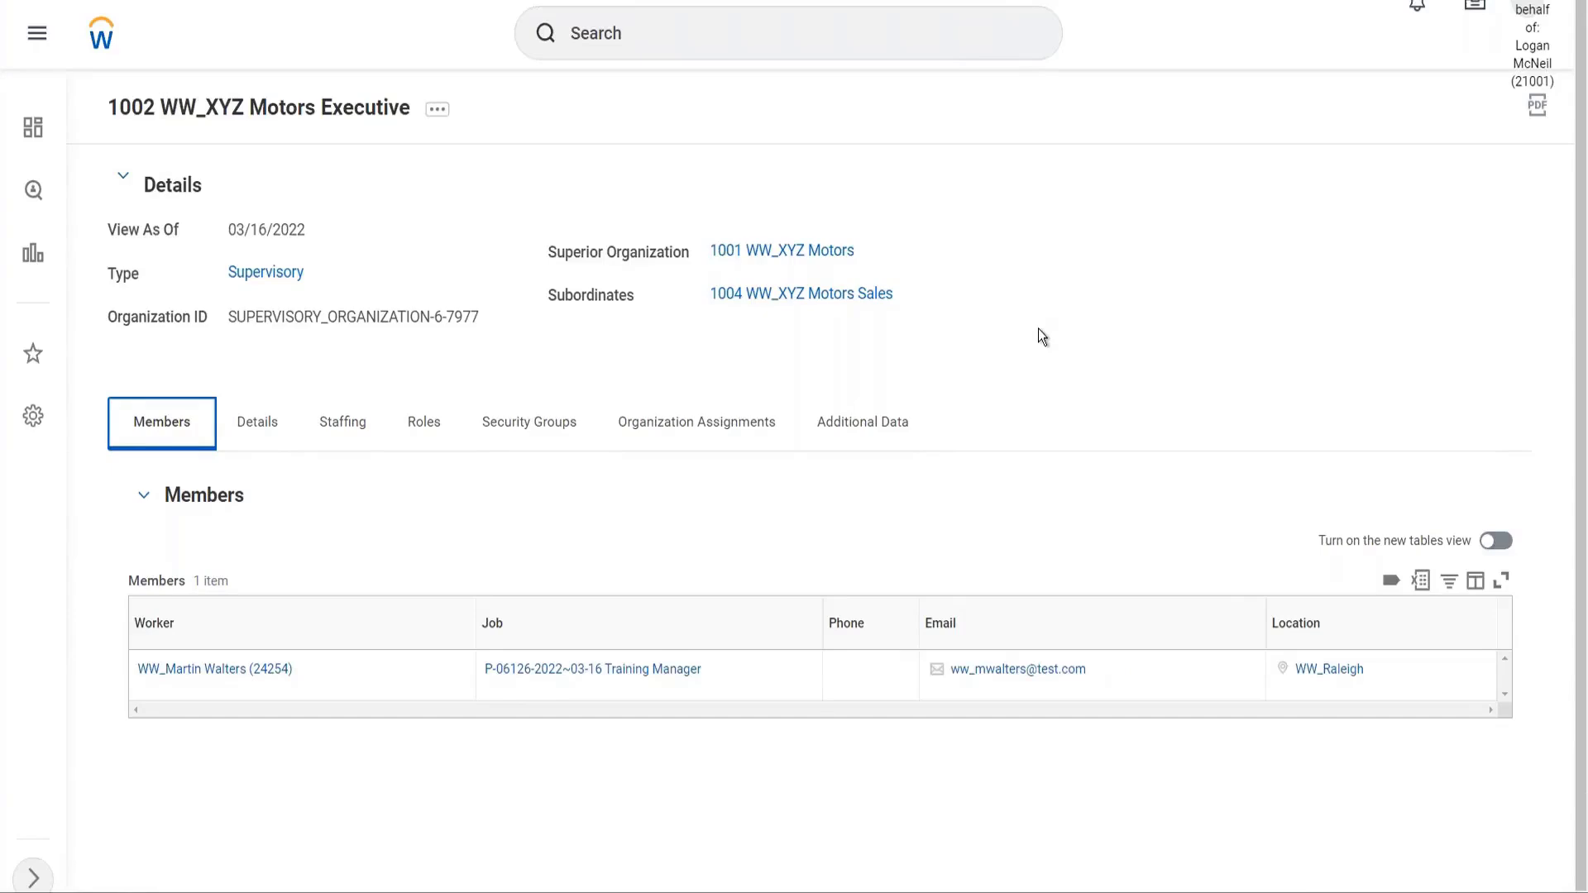
left_click(340, 432)
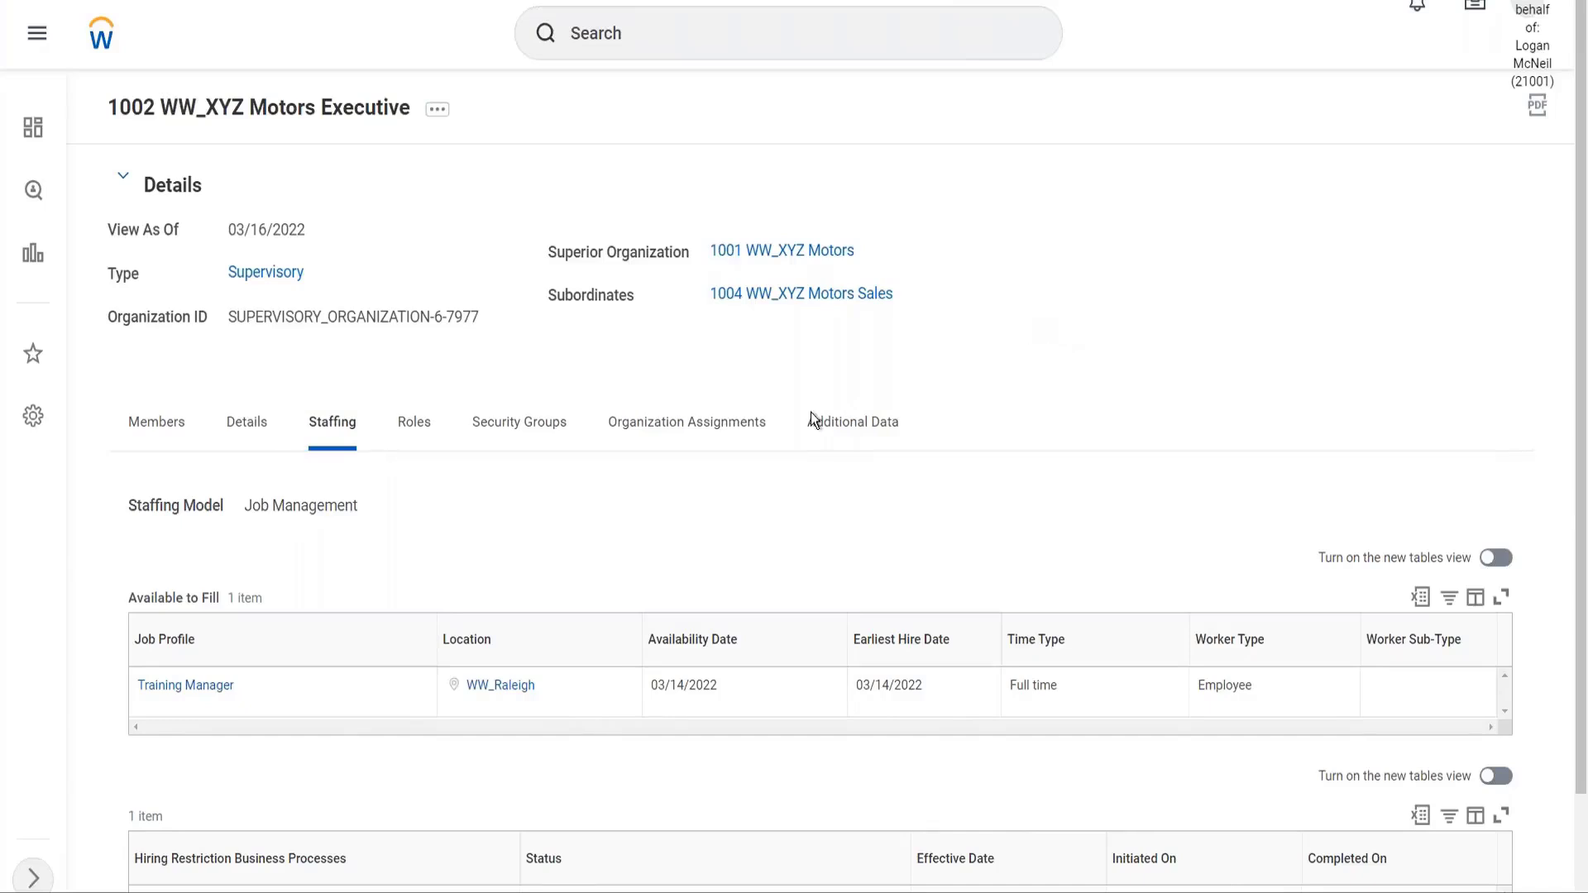
Scroll the assignment PDF up to the Worker Data table and point out a job profile
key("alt+Tab")
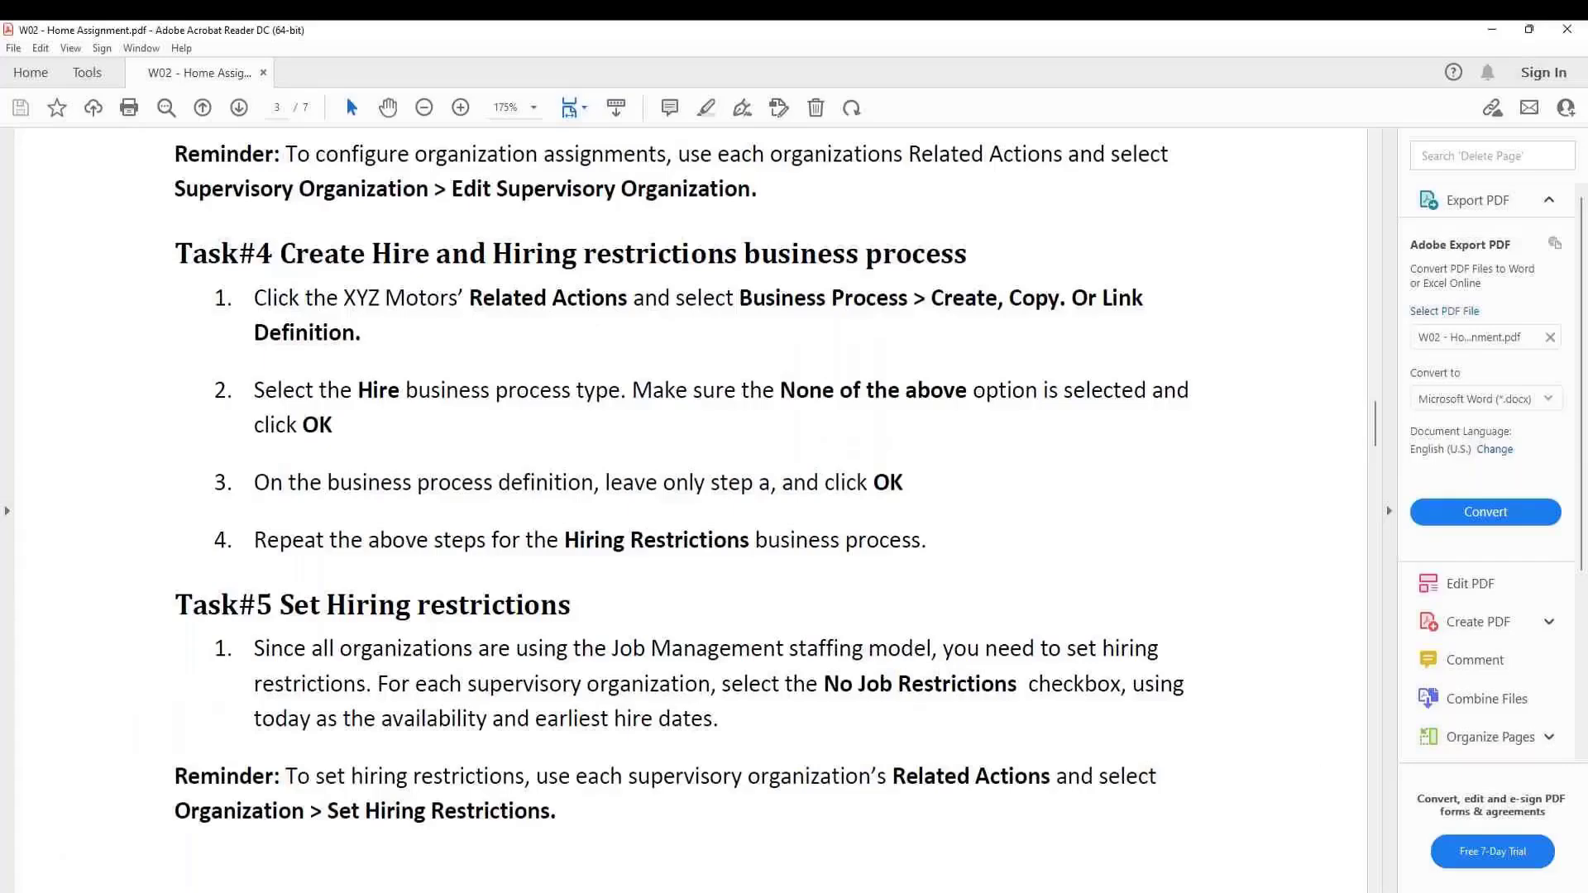
scroll(691, 496, "up", 12)
scroll(690, 496, "up", 20)
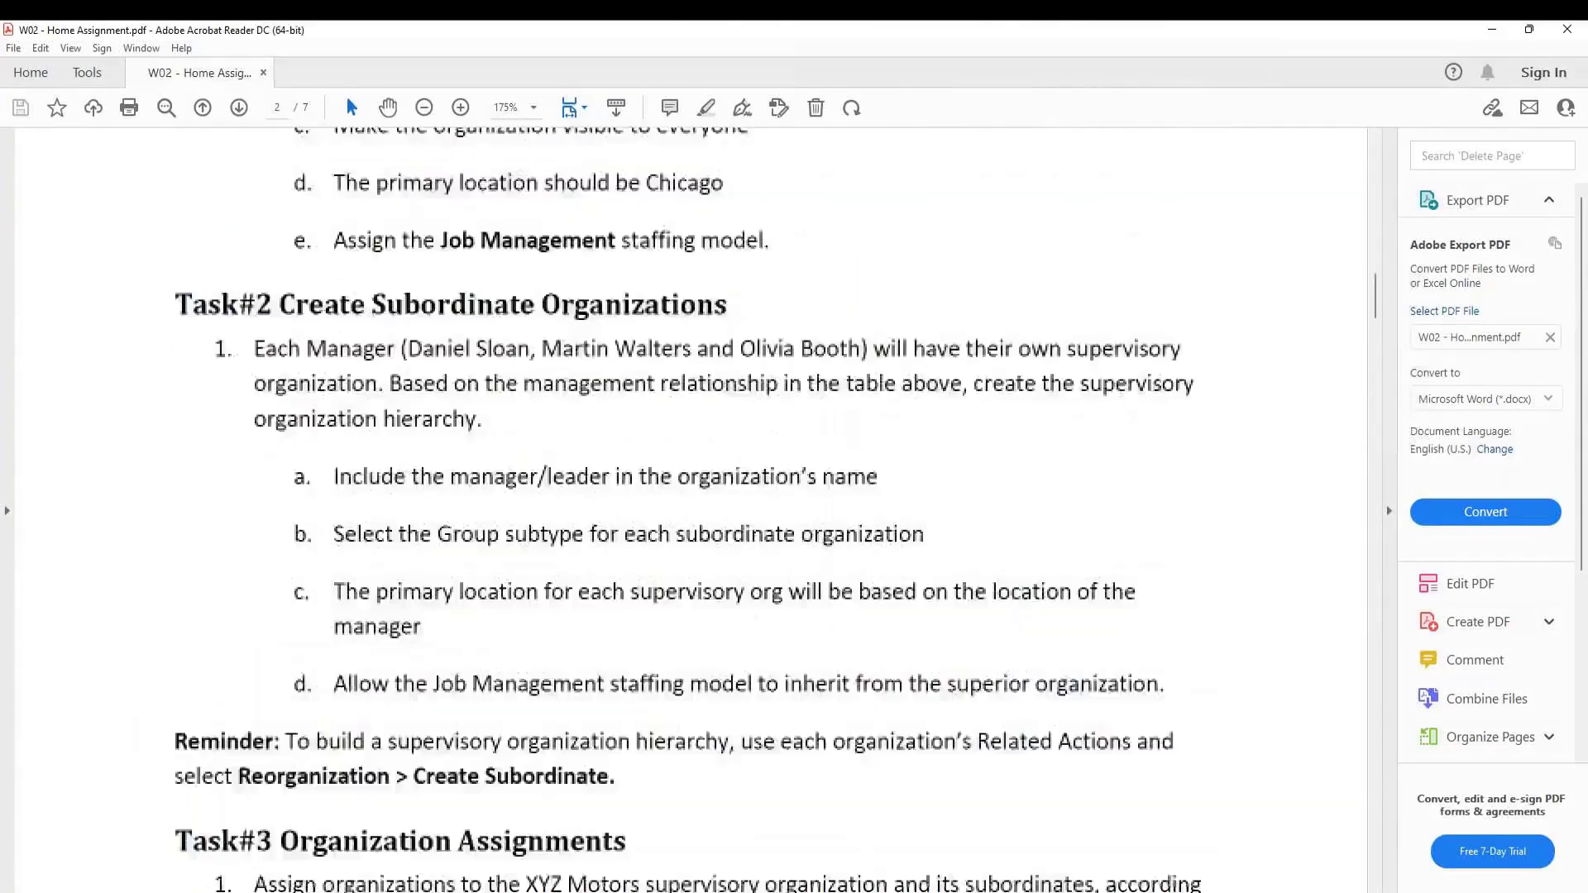
scroll(220, 372, "up", 2)
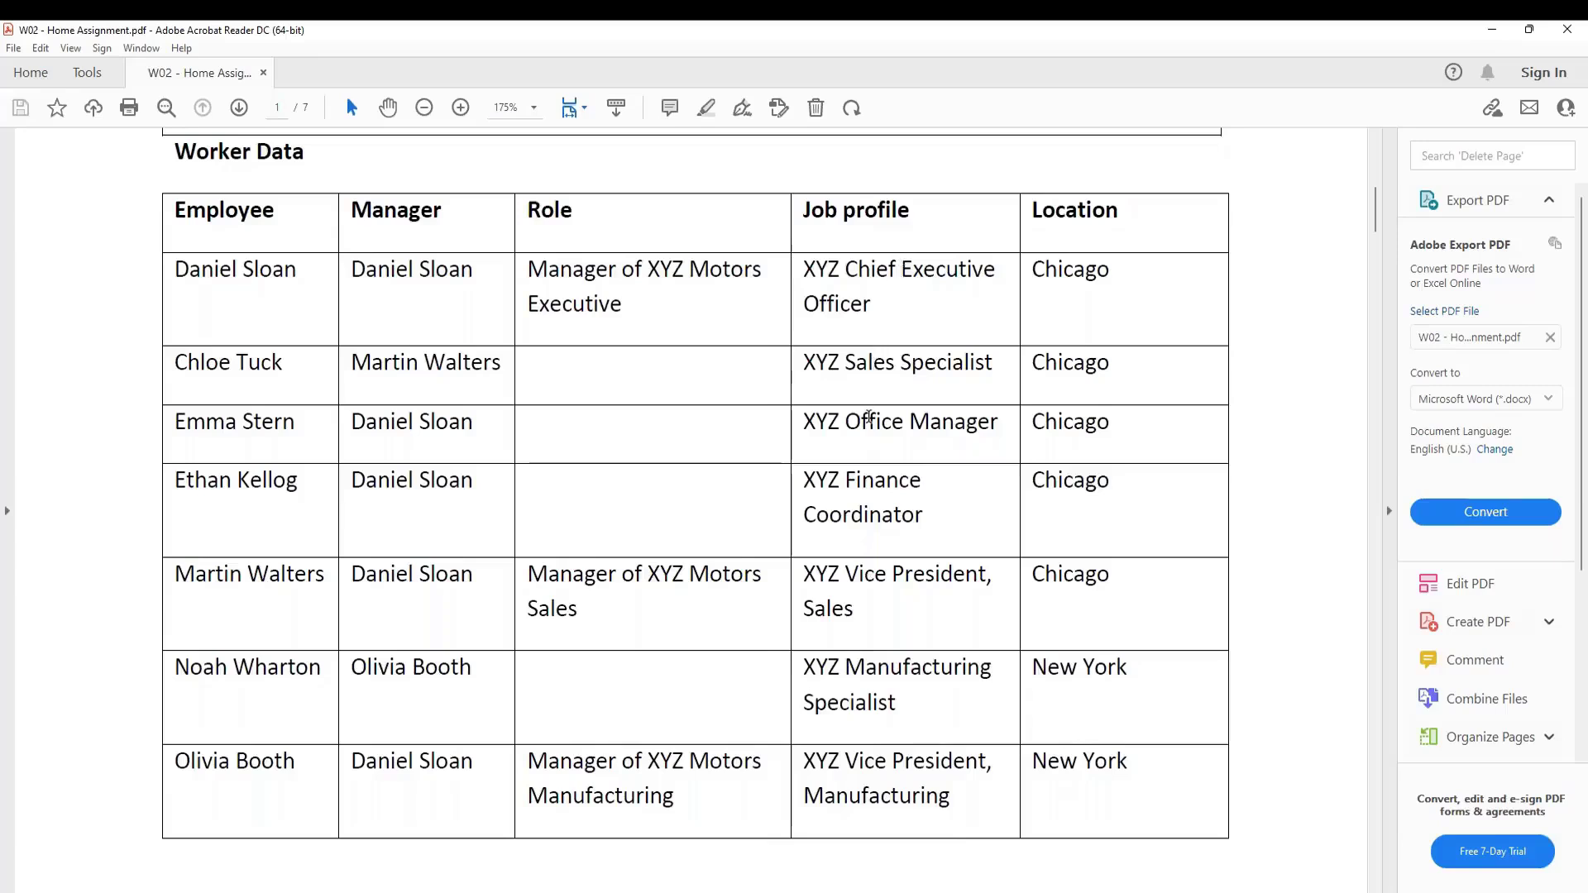
left_click(862, 517)
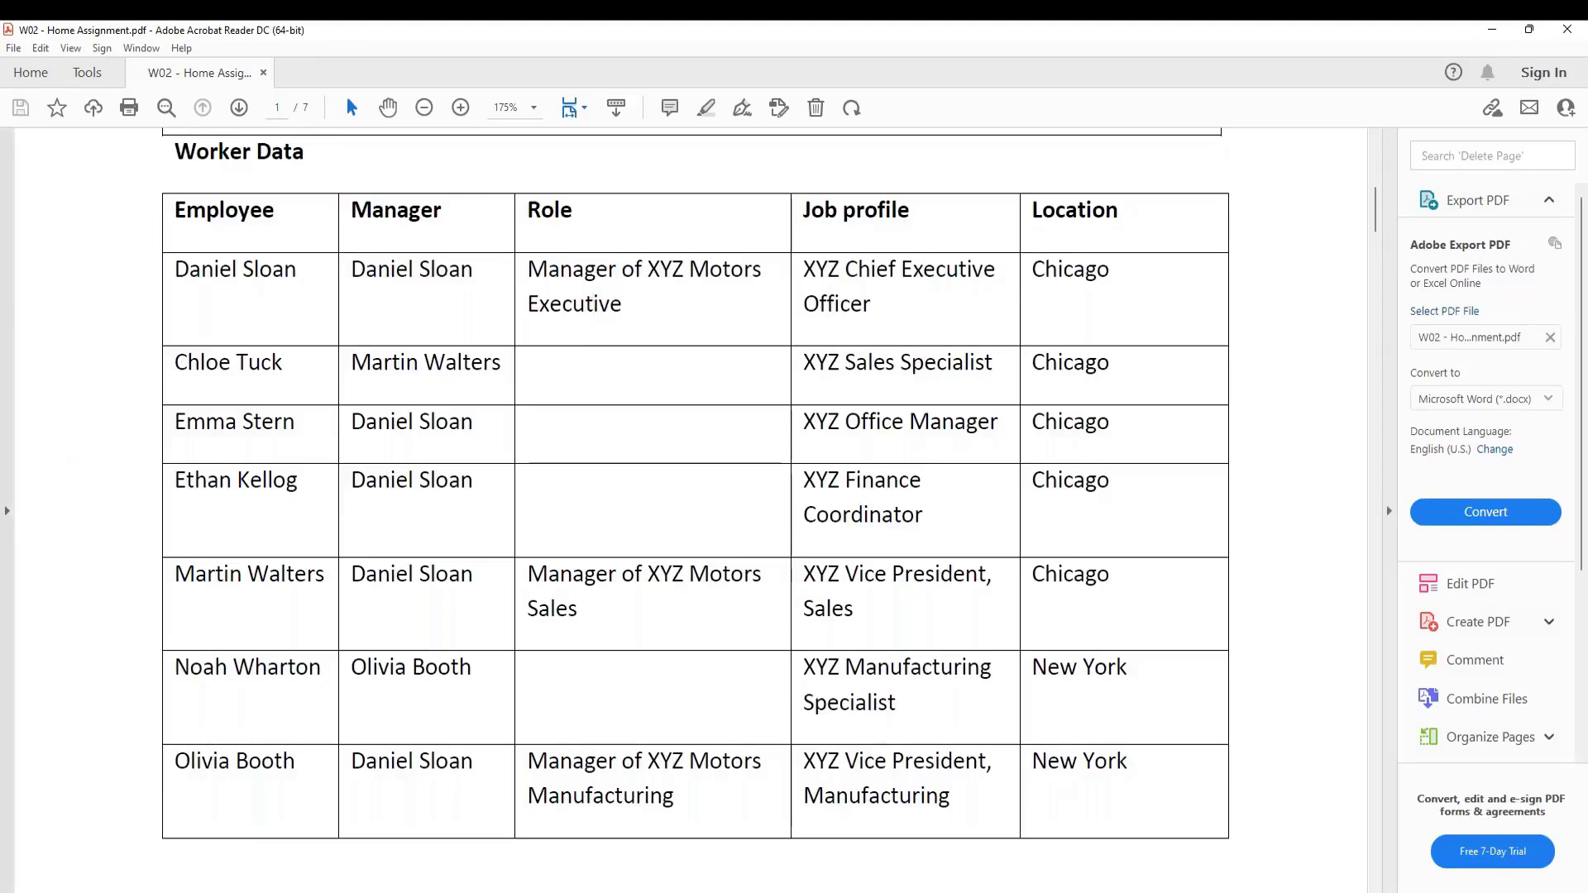
Bring the Notepad++ organisation notes back into view and jump to their end
key("alt+Tab")
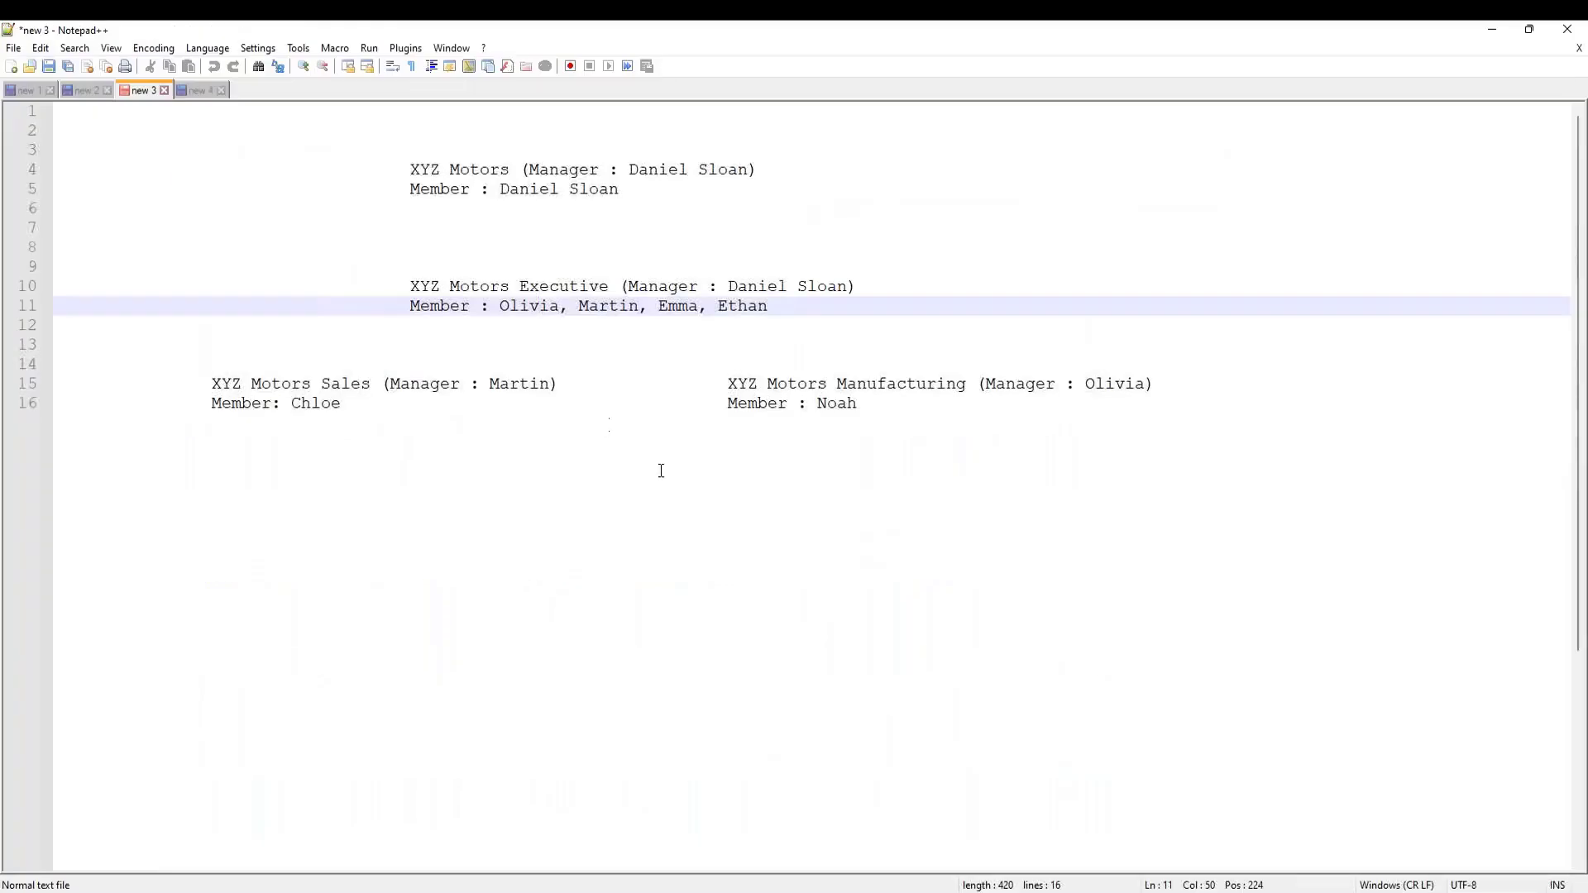
key("ctrl+End")
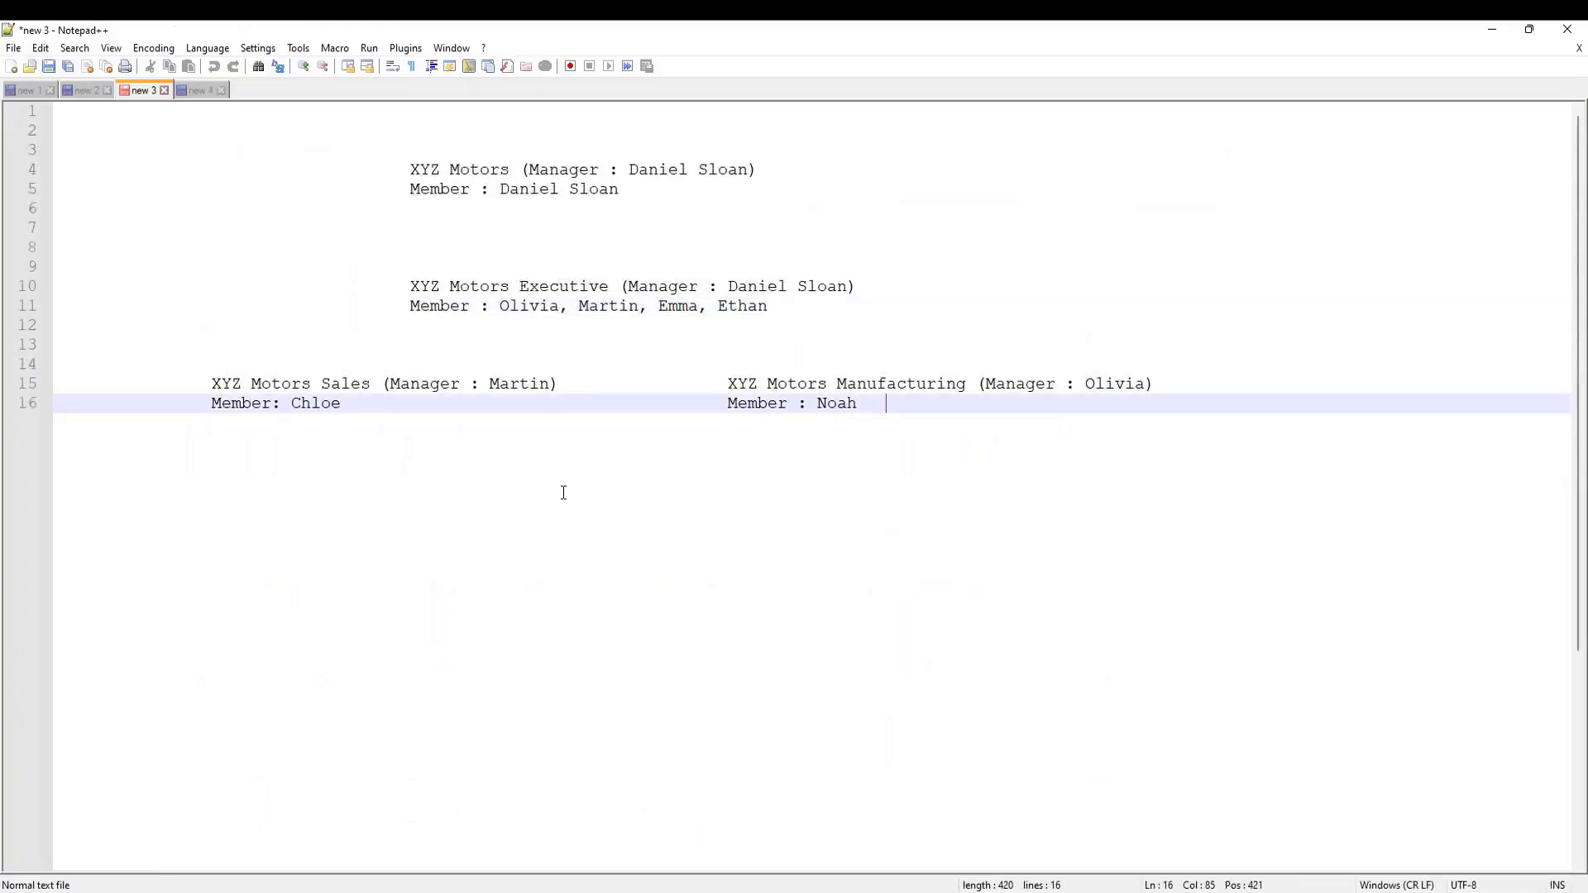